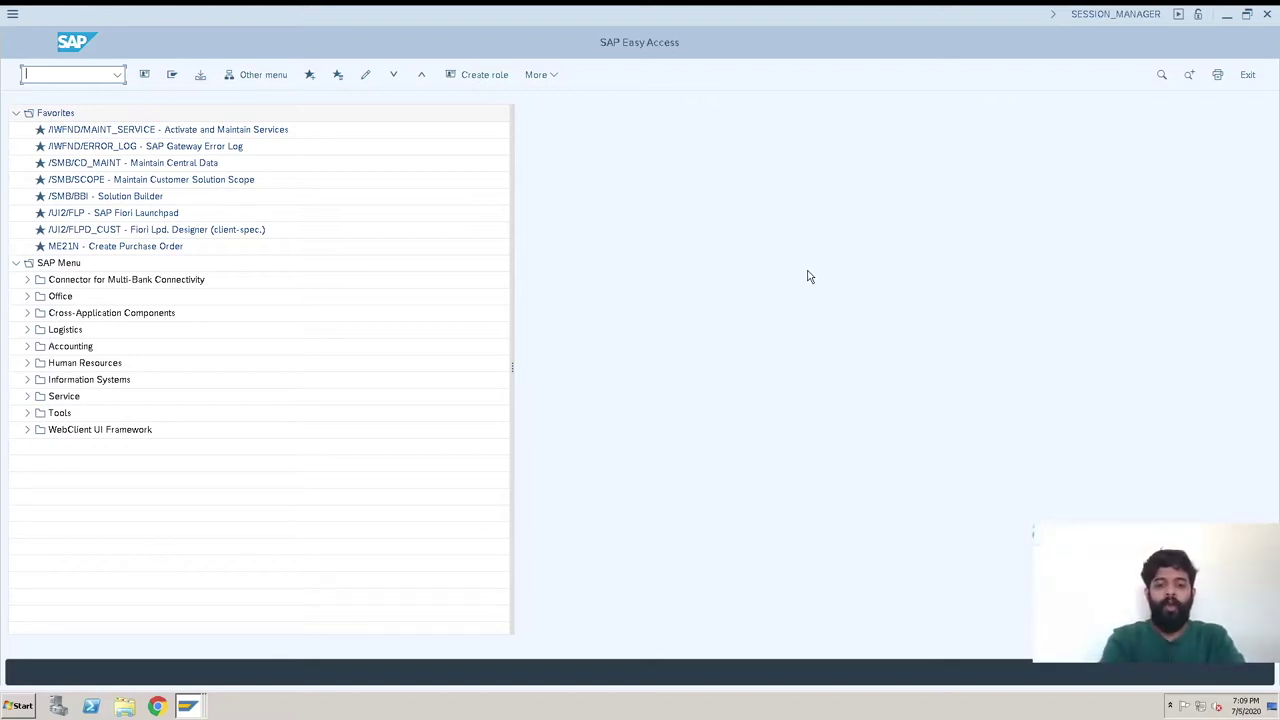
# Start transaction ME51N for a new purchase requisition and choose document type KBDR Demostic PR KB
pyautogui.write('51n')
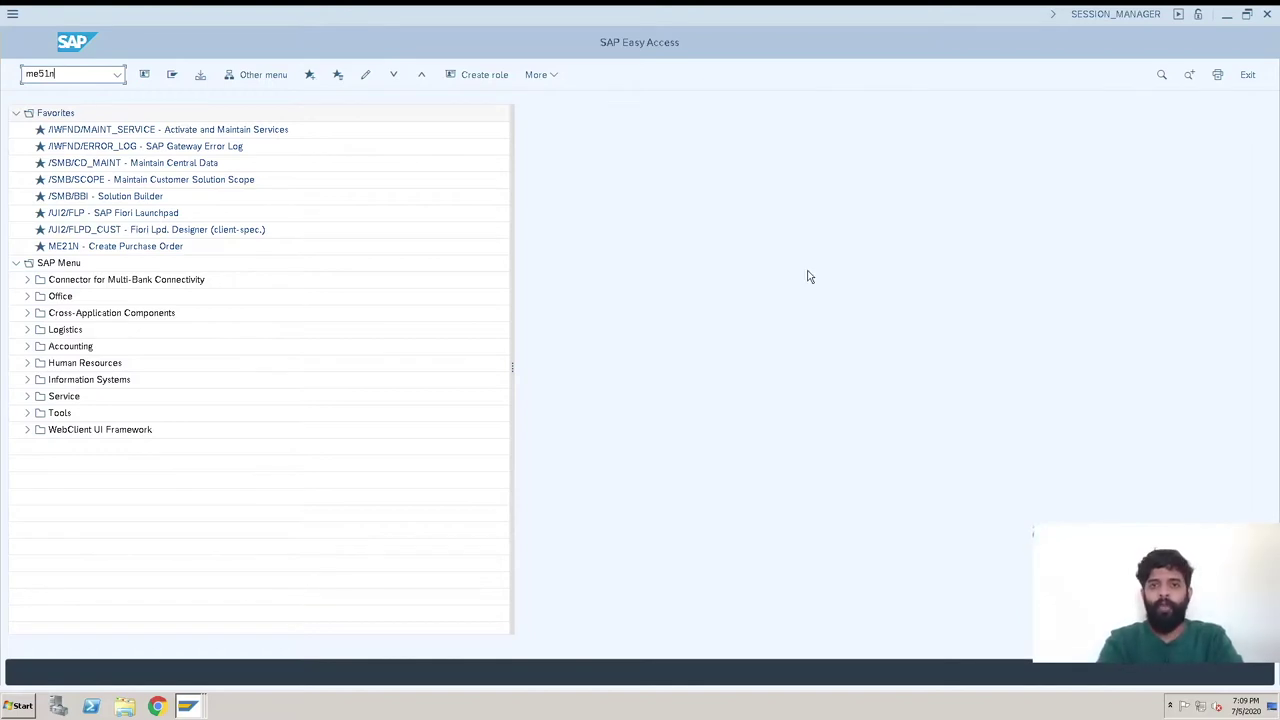
pyautogui.press('Return')
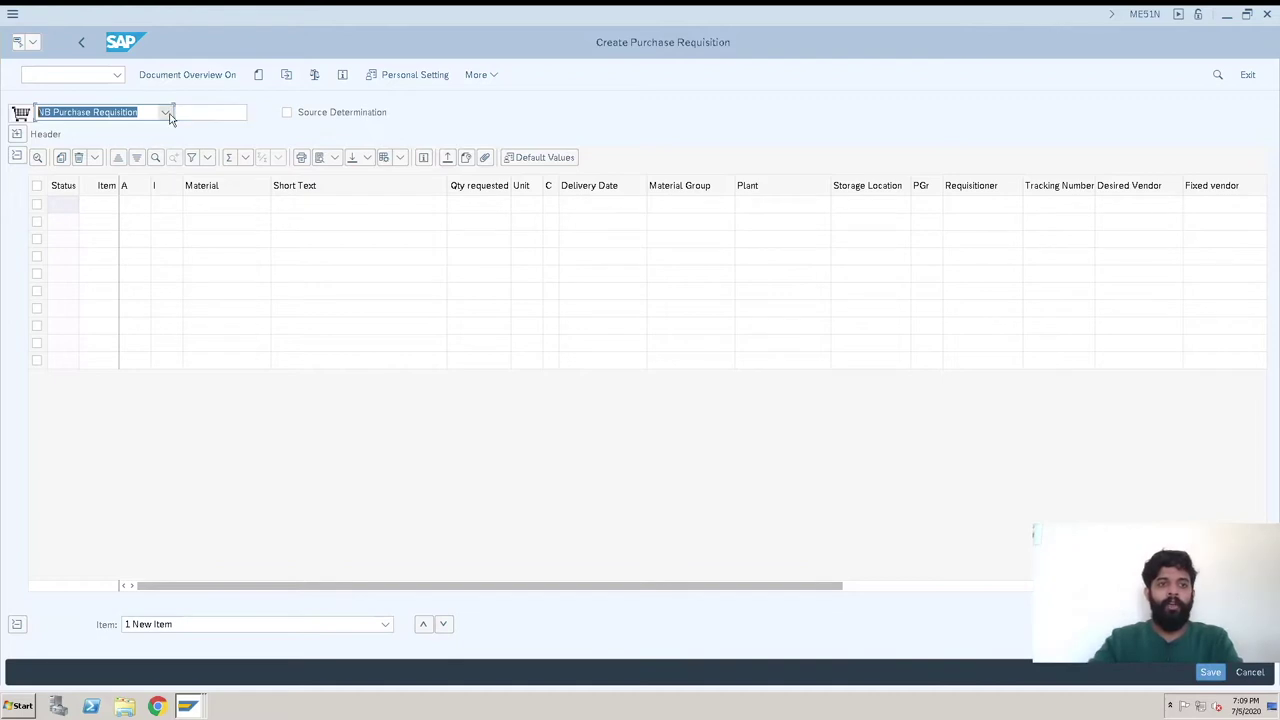
pyautogui.click(167, 113)
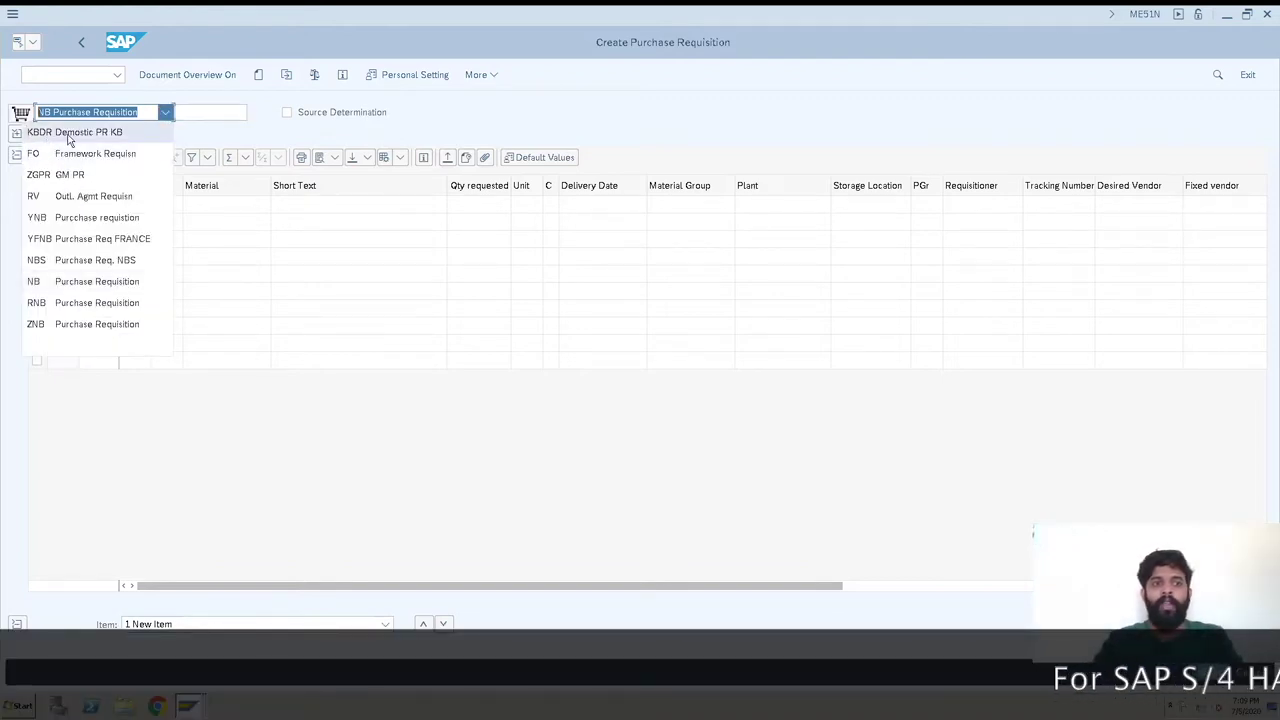
pyautogui.click(69, 133)
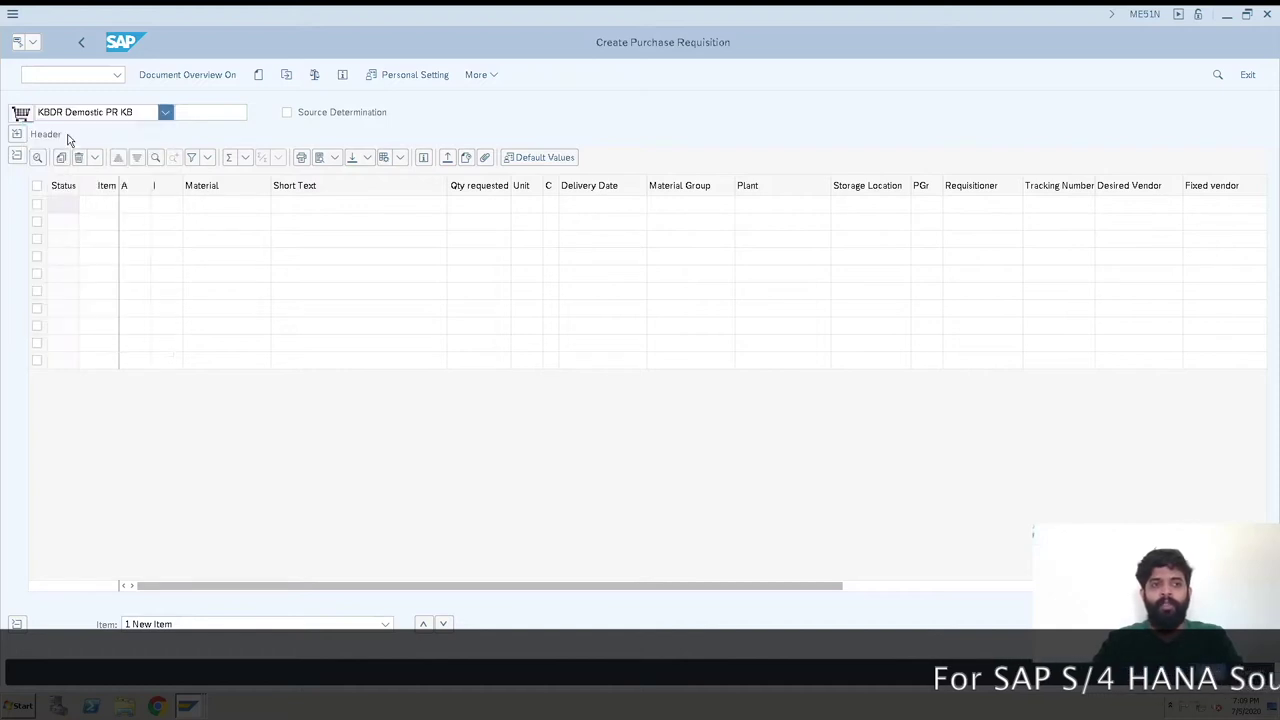
# Enter a requisition item for material 650000033 at plant SF01 with a requested quantity of 10
pyautogui.click(214, 207)
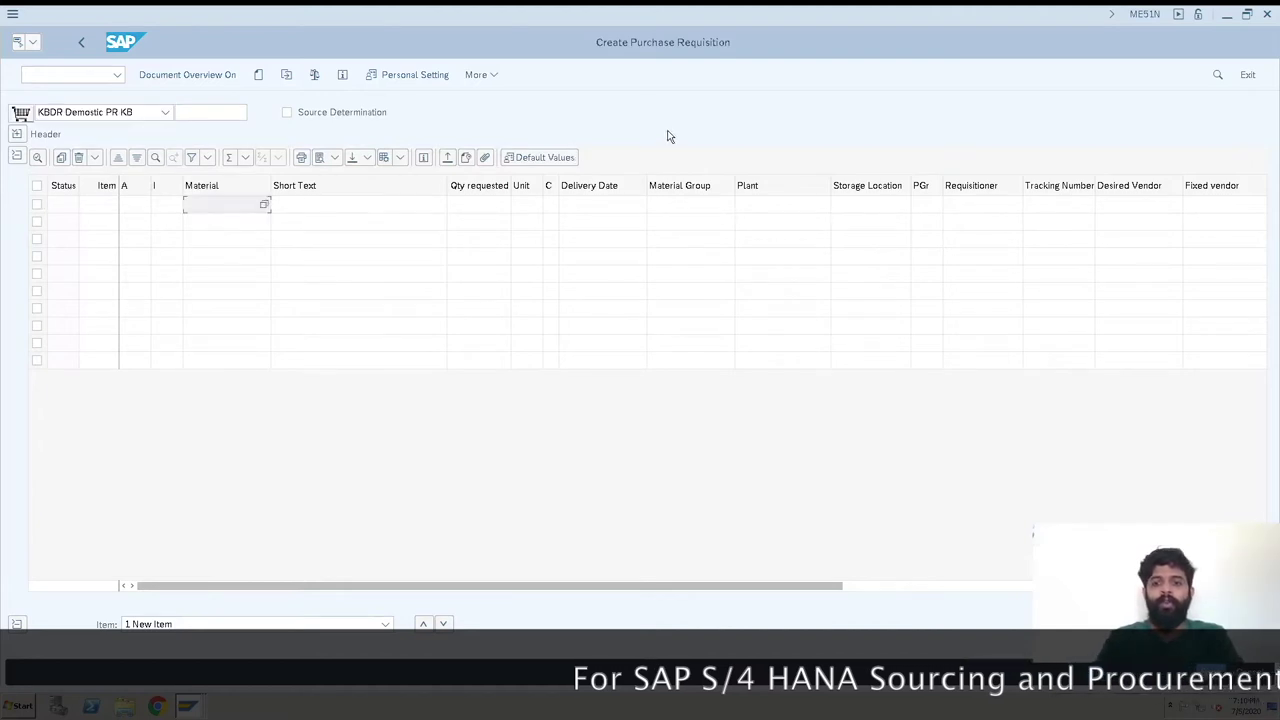
pyautogui.press('BackSpace')
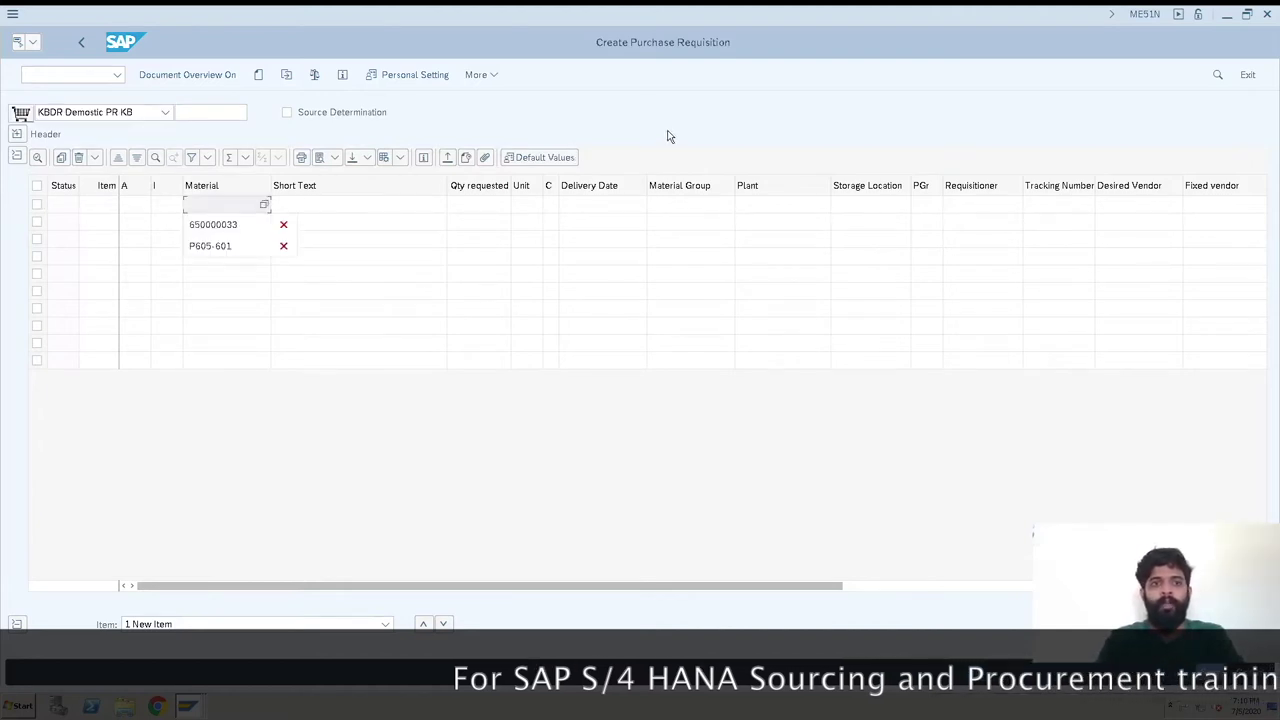
pyautogui.press('Down')
pyautogui.press('Return')
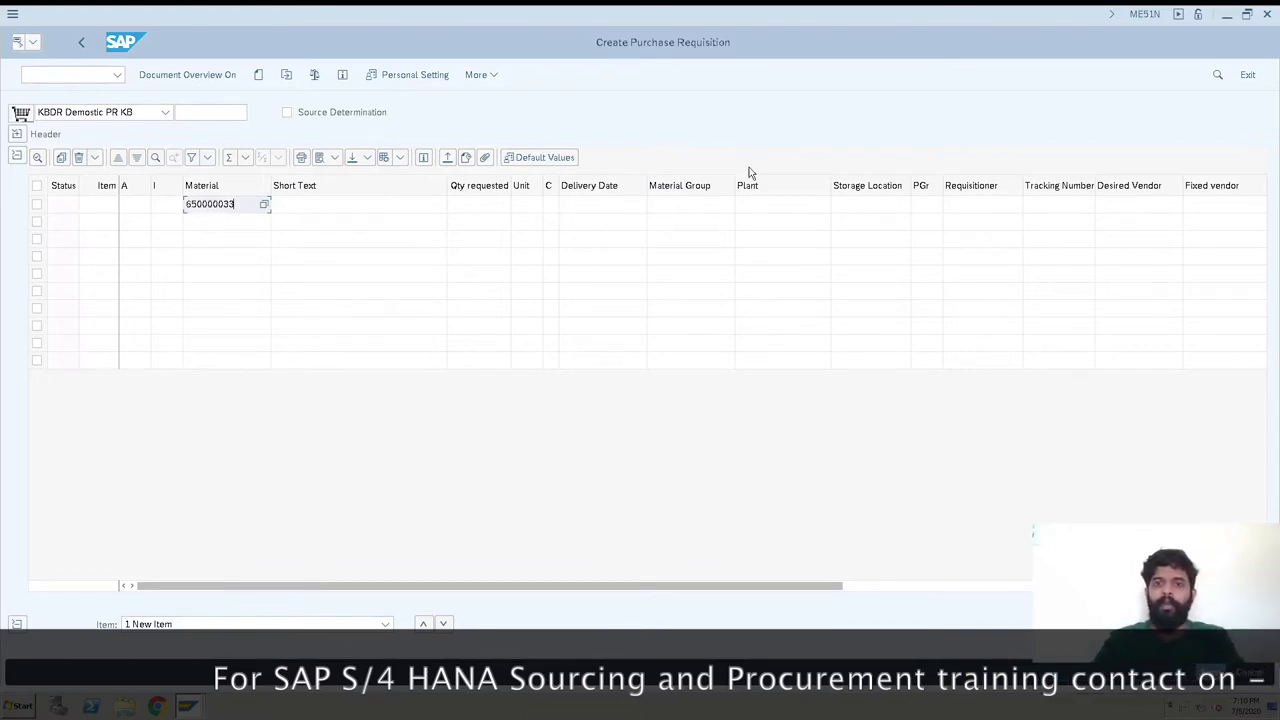
pyautogui.click(750, 207)
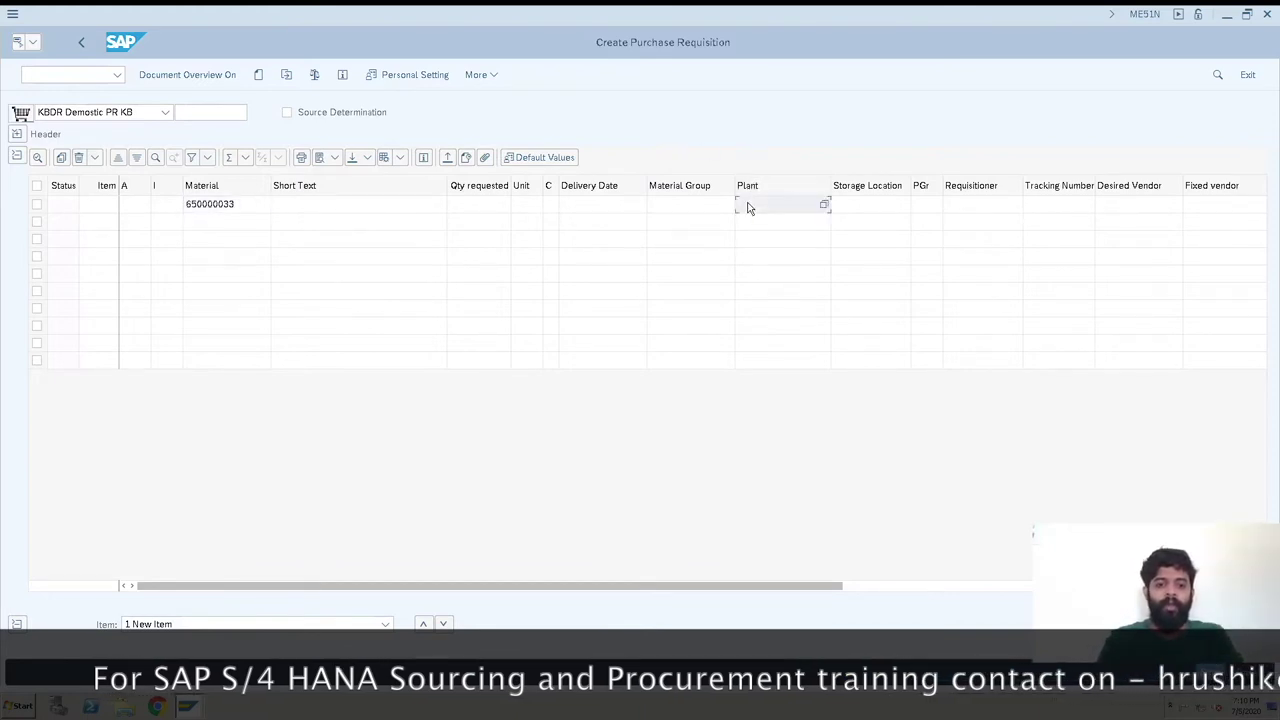
pyautogui.write('sf01')
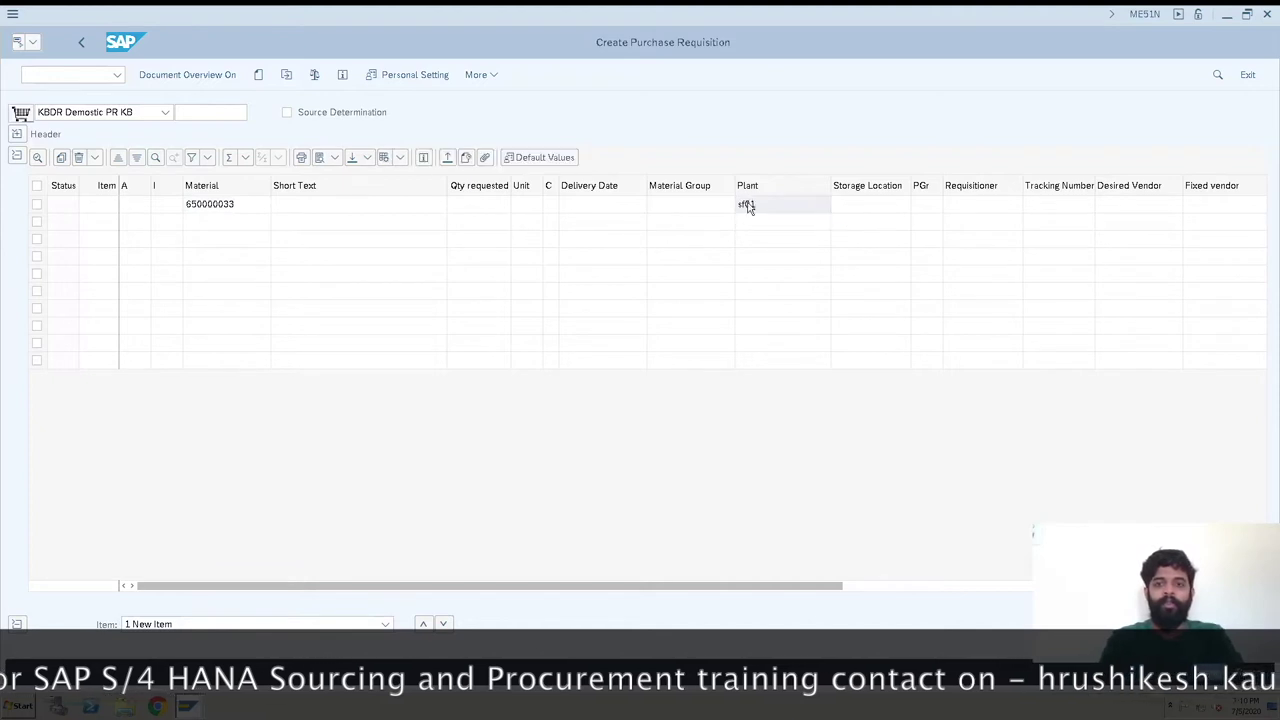
pyautogui.press('Return')
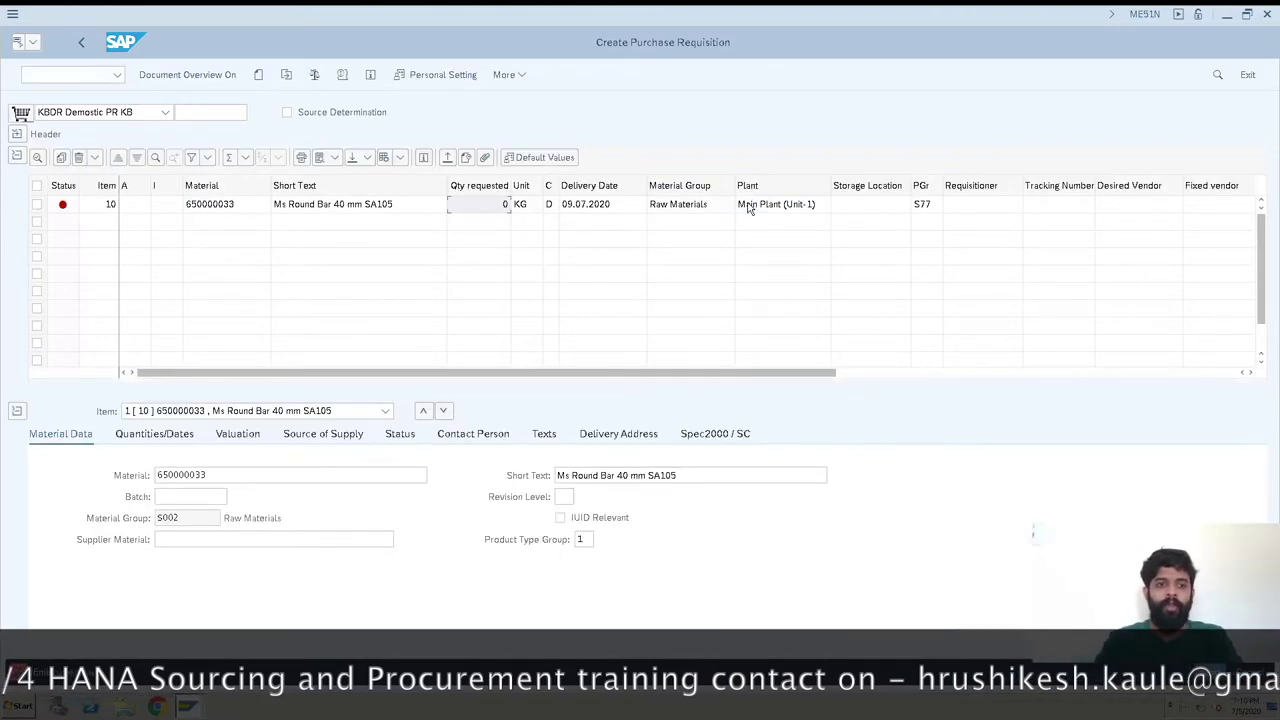
pyautogui.click(484, 206)
pyautogui.write('10')
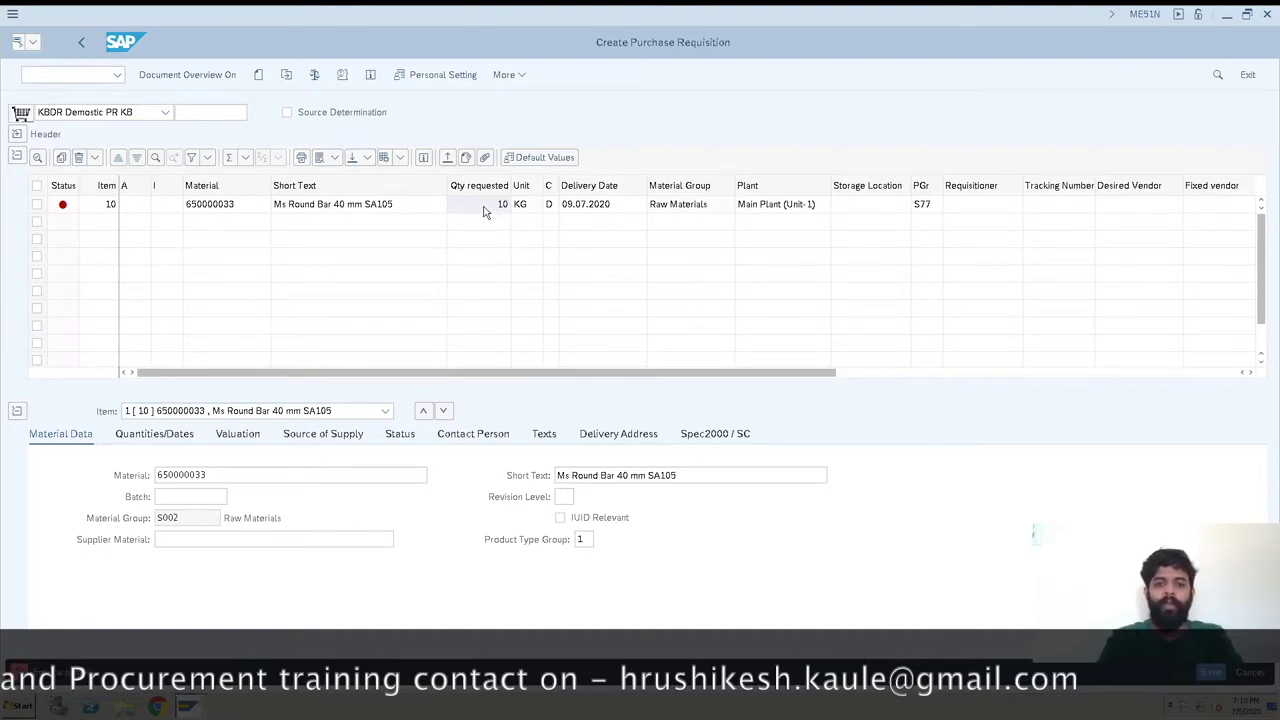
pyautogui.press('Return')
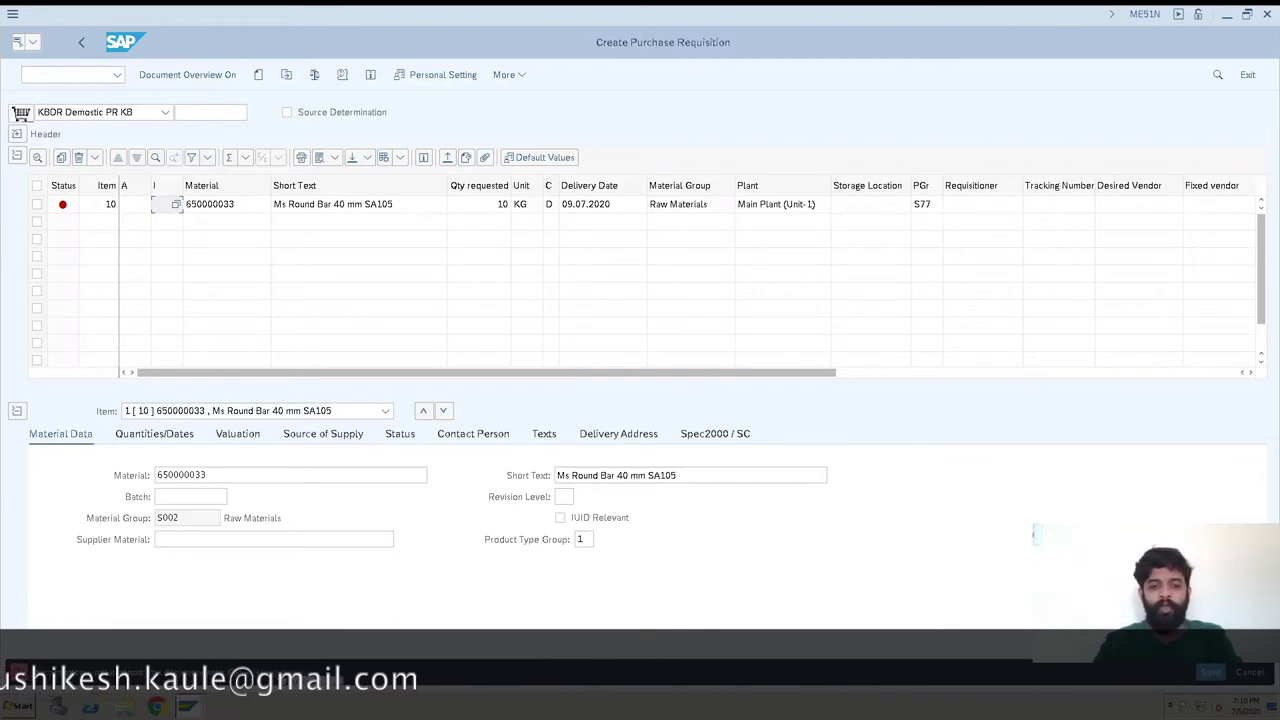
# Examine the detailed explanation of the requisition's error message and close it
pyautogui.doubleClick(280, 672)
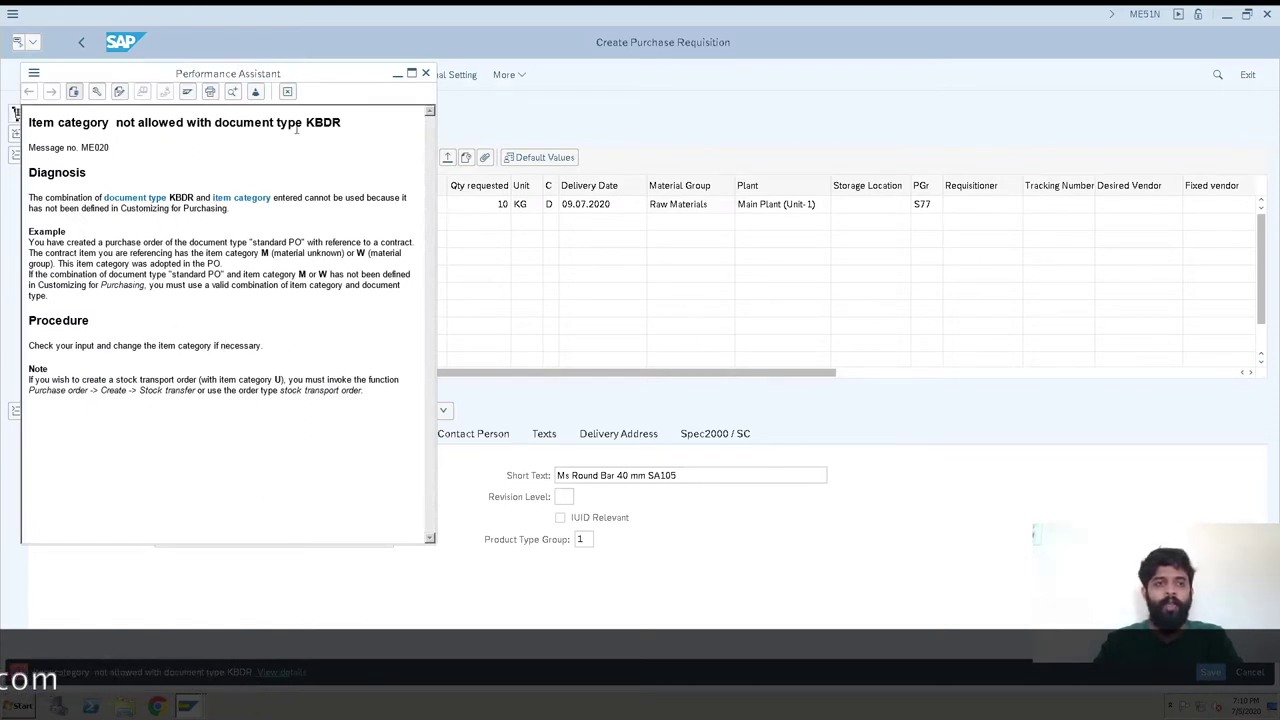
pyautogui.moveTo(358, 74); pyautogui.dragTo(442, 69)
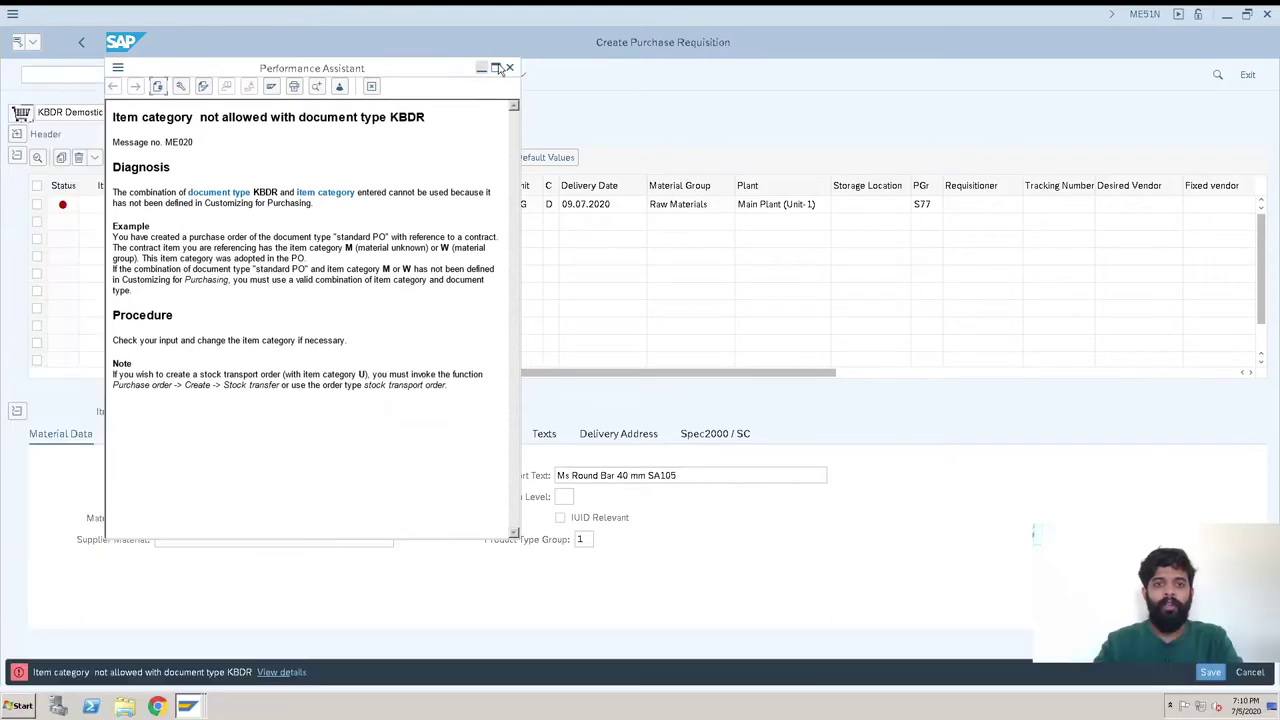
pyautogui.click(509, 70)
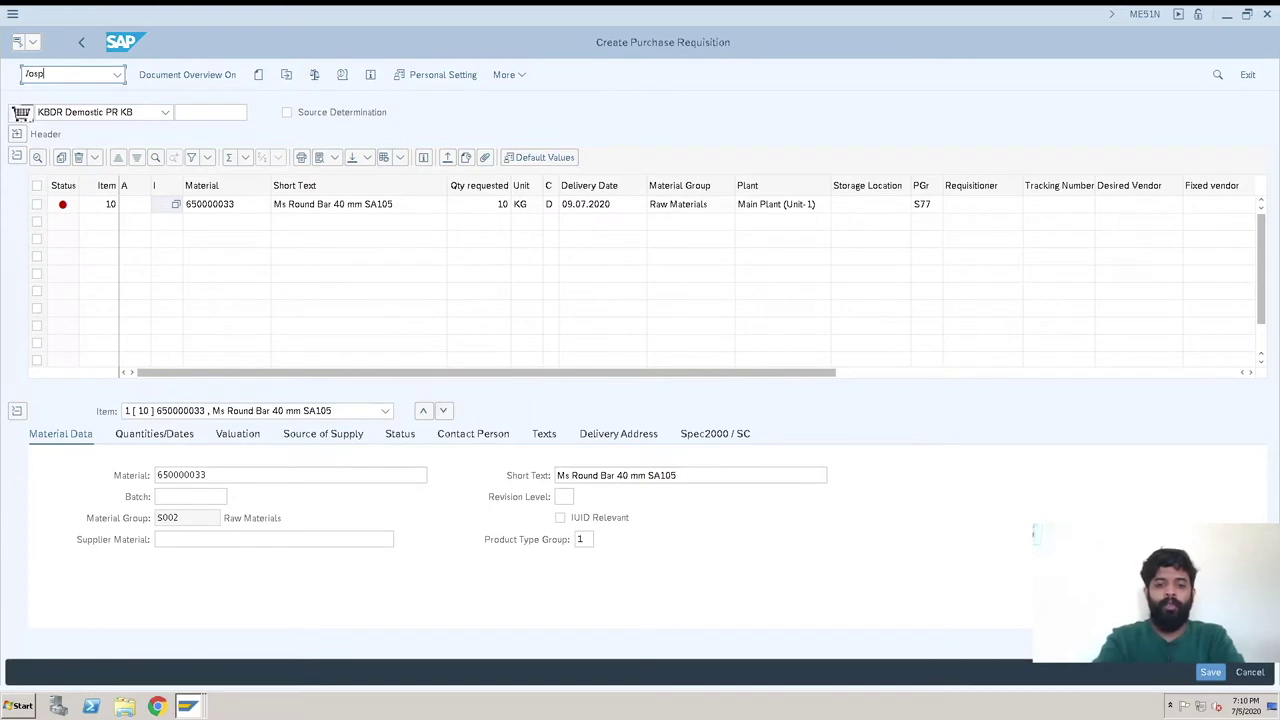
# Start transaction SPRO in a new session and display the SAP Reference IMG
pyautogui.write('/ospro')
pyautogui.press('Return')
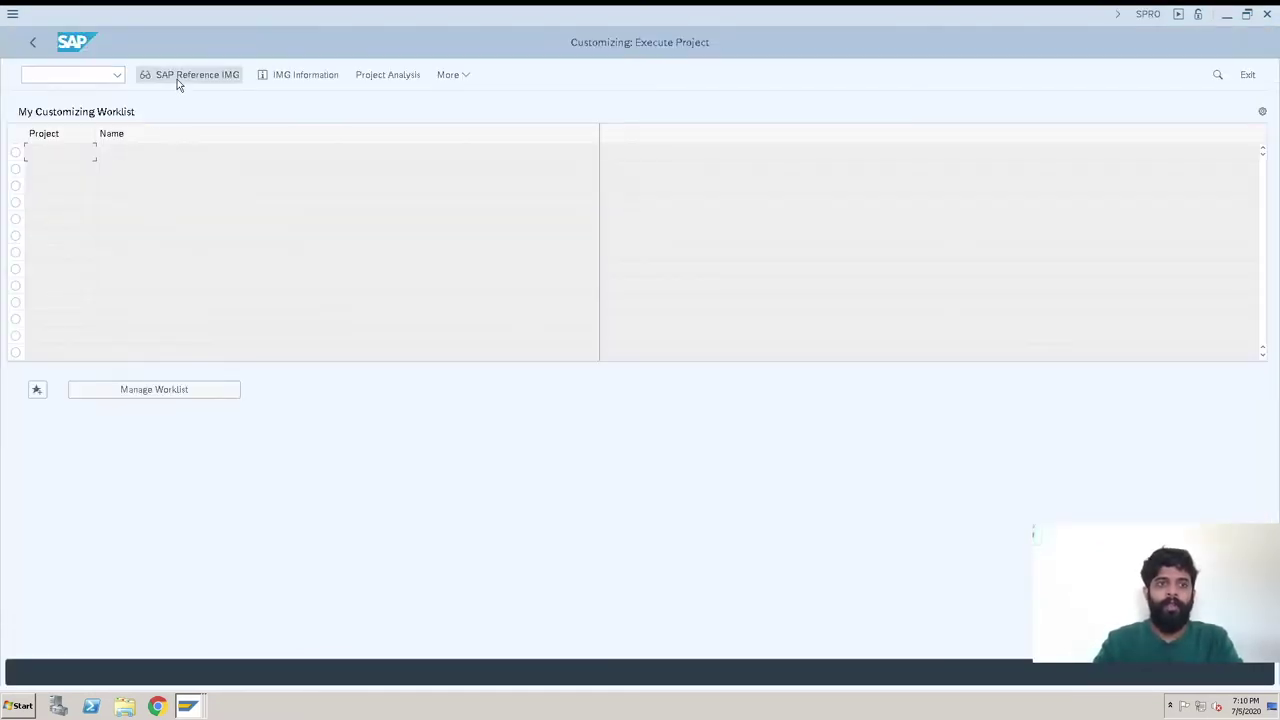
pyautogui.click(203, 80)
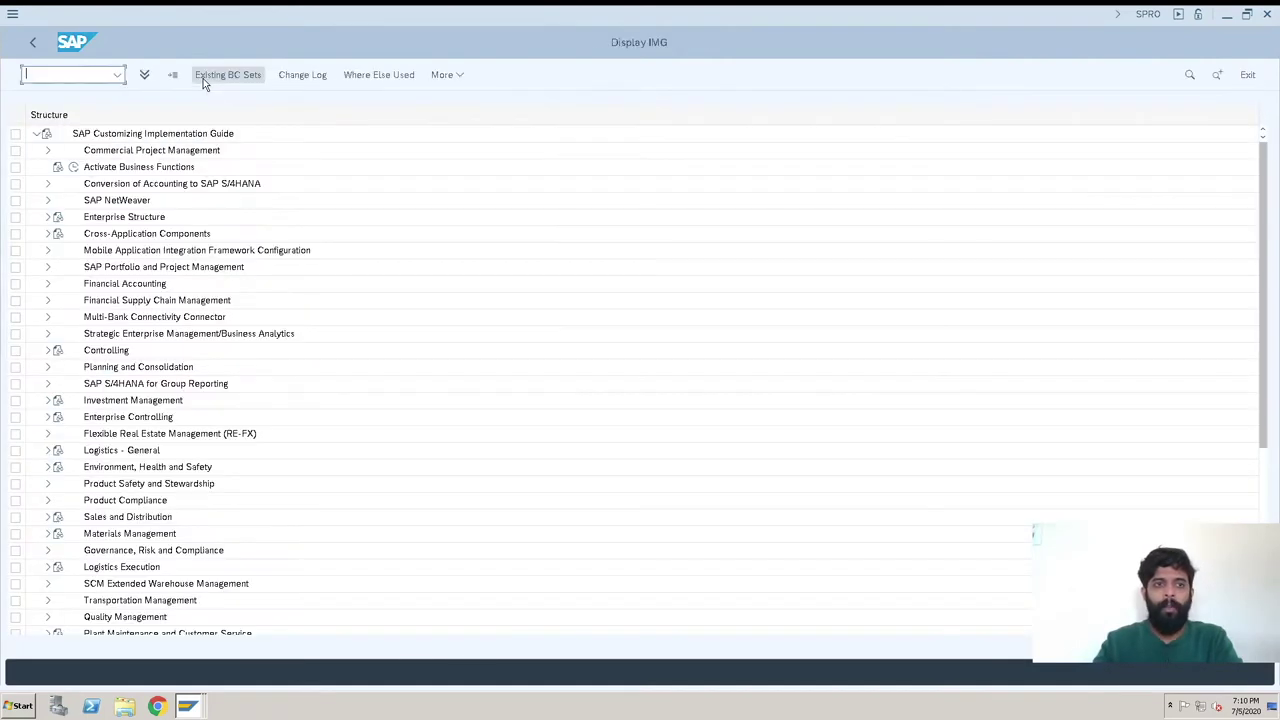
# Expand Materials Management, Purchasing, Purchase Requisition in the IMG and try to open Define Document Types for editing
pyautogui.click(49, 535)
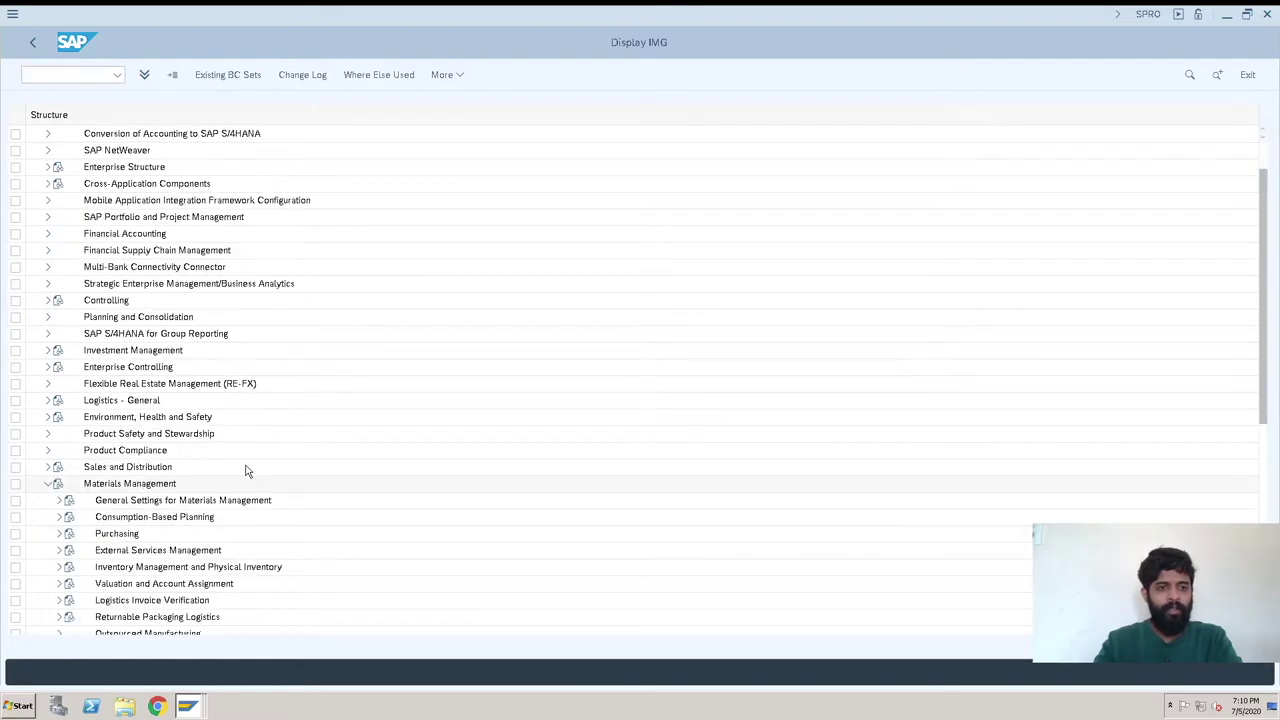
pyautogui.scroll(-4, 250, 470)
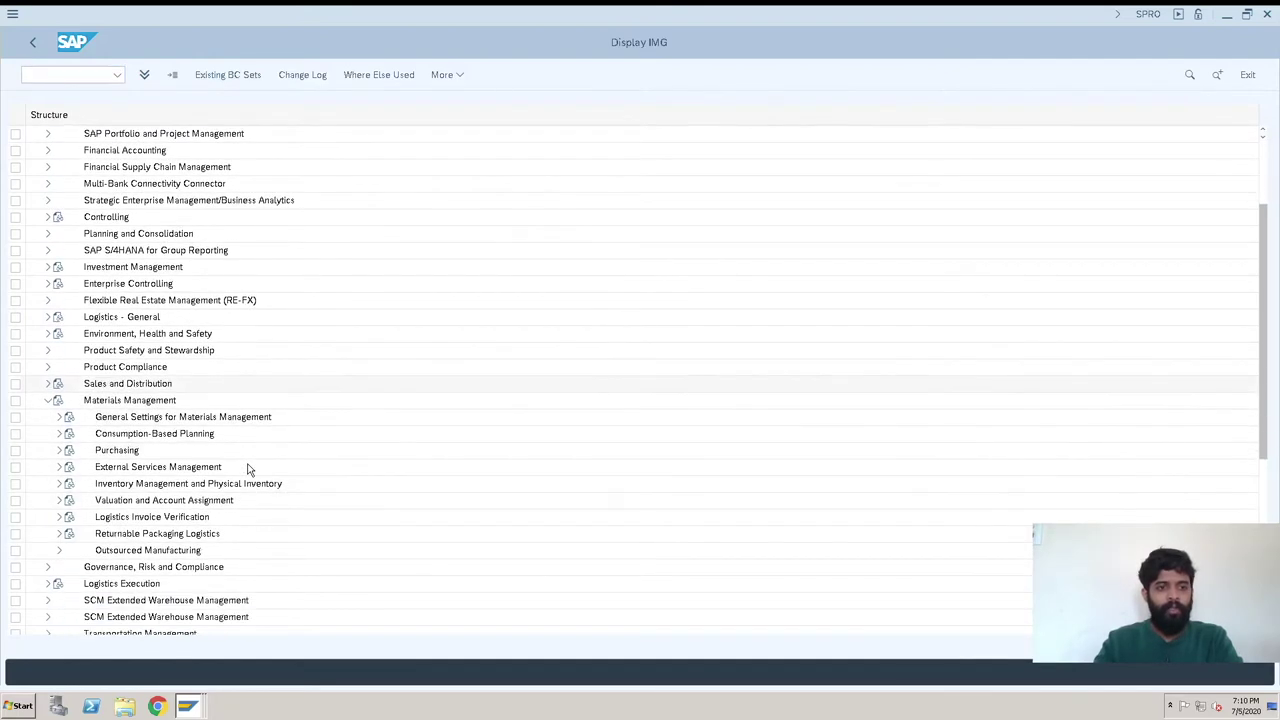
pyautogui.scroll(-4, 250, 470)
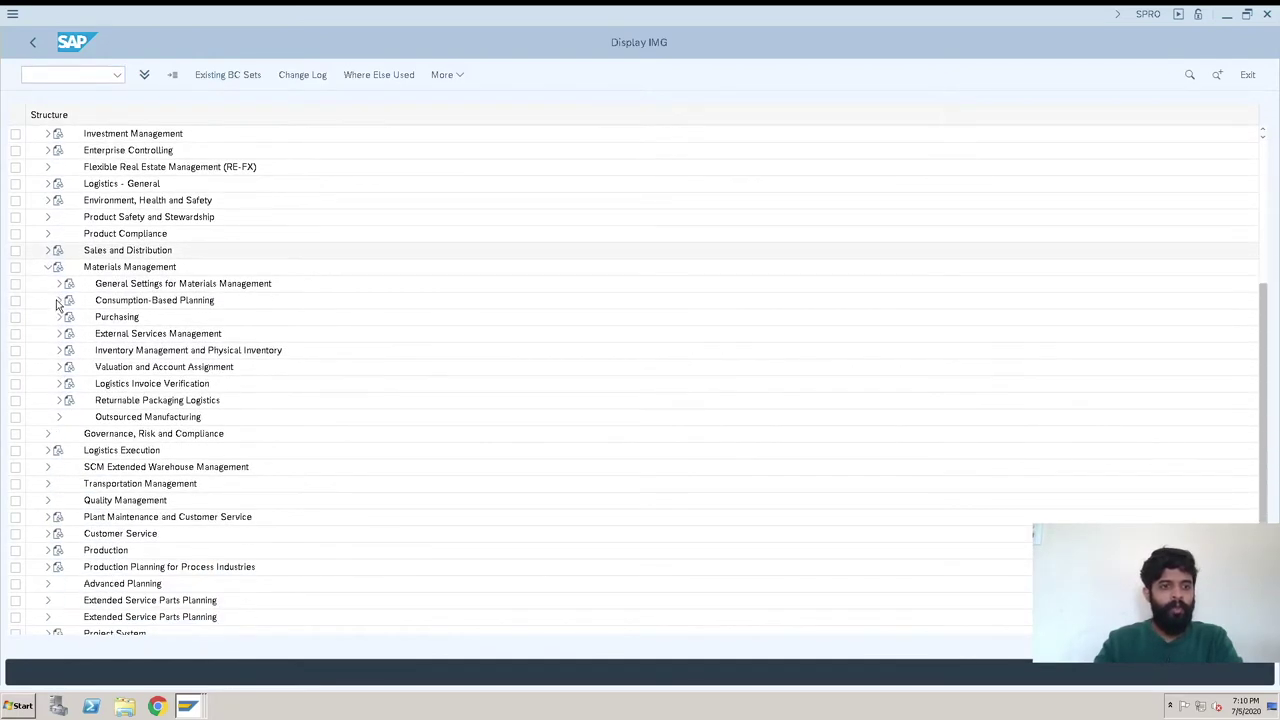
pyautogui.scroll(-1, 72, 288)
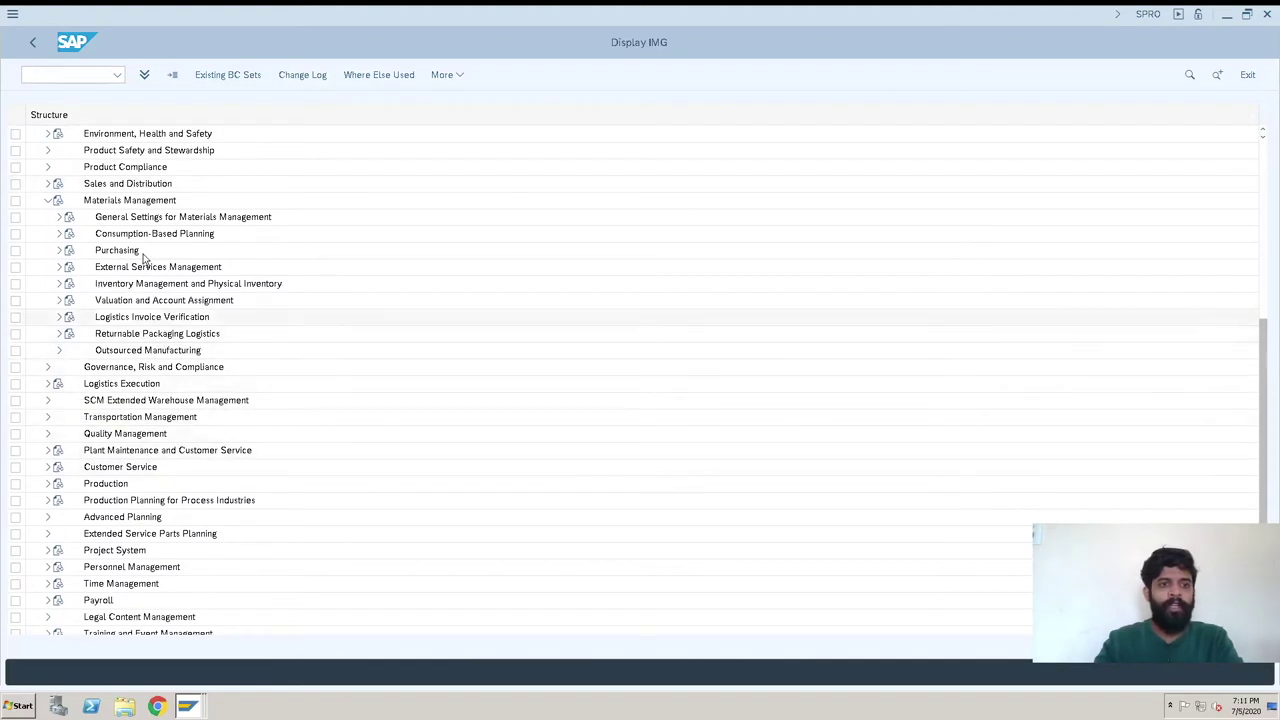
pyautogui.click(59, 251)
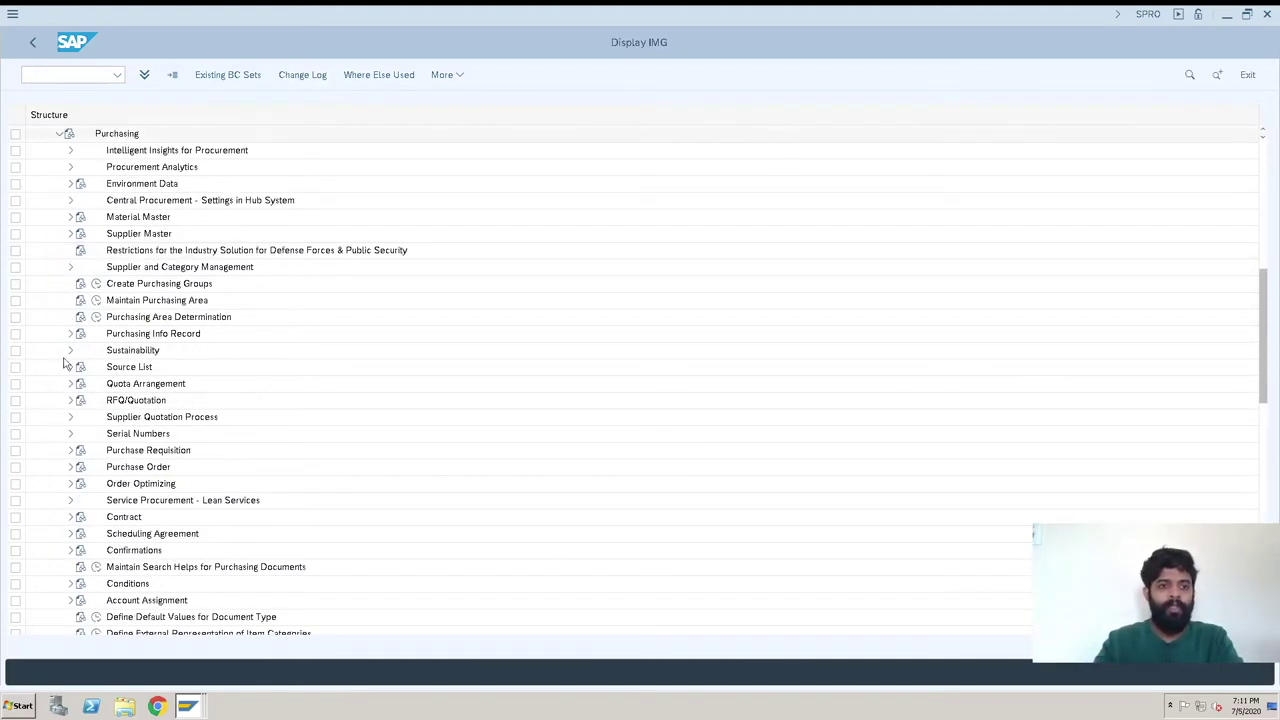
pyautogui.click(71, 451)
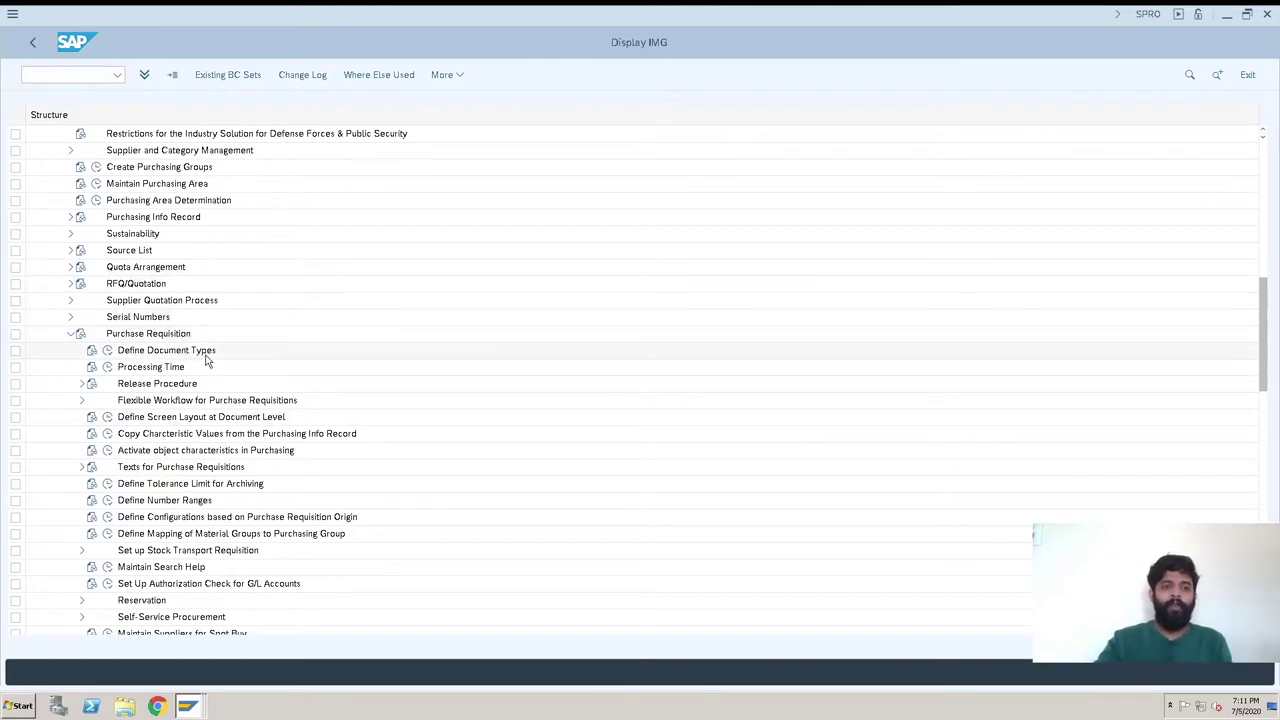
pyautogui.click(107, 351)
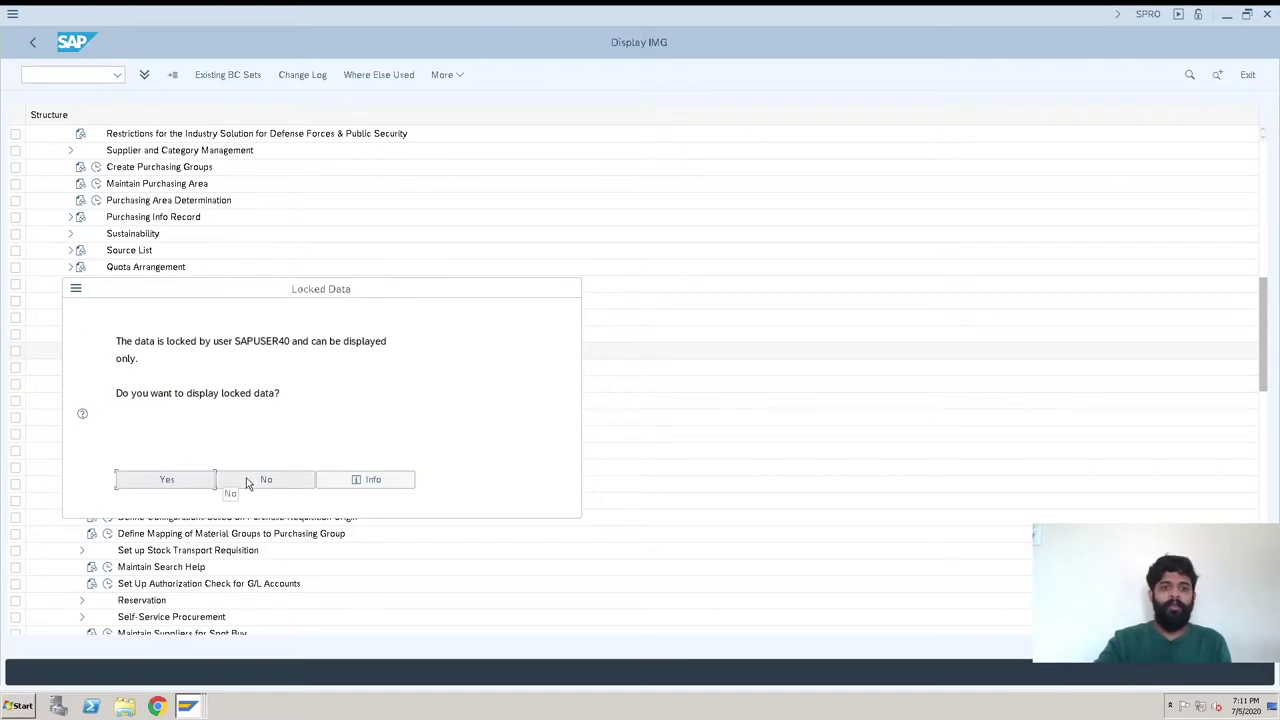
pyautogui.press('Return')
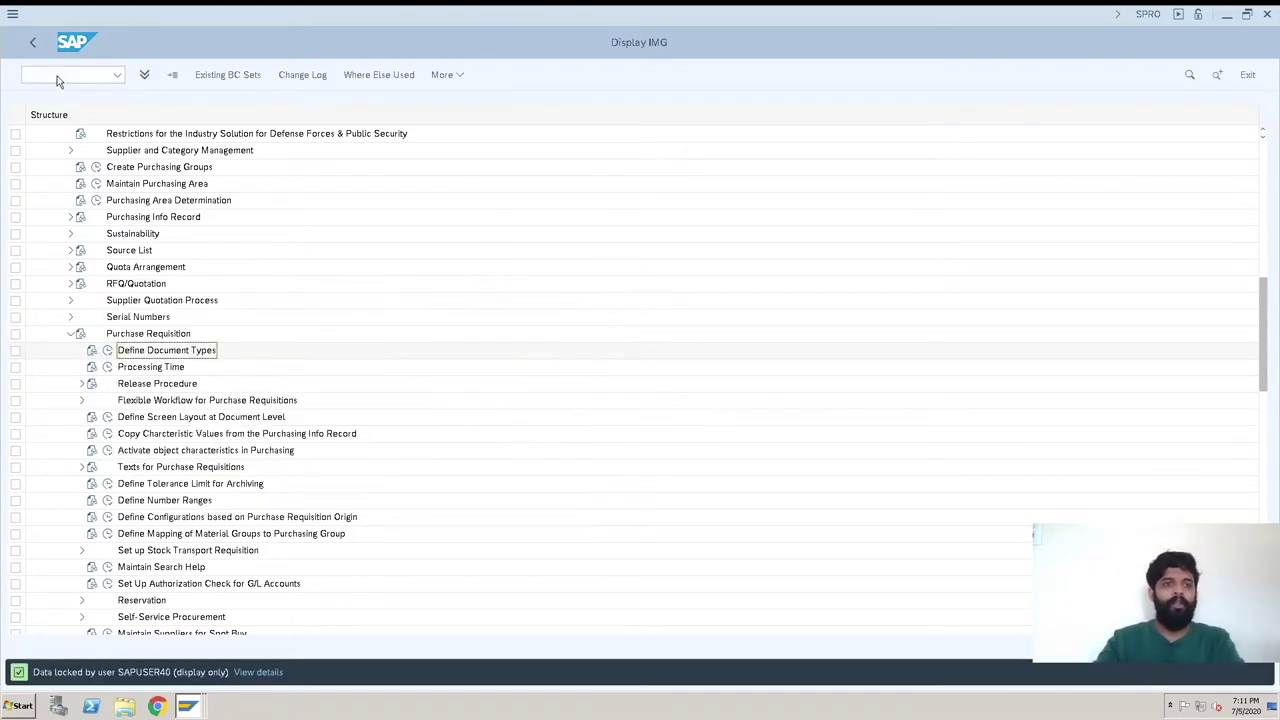
# Start transaction SM12 in a new session and list the current user's lock entries in client 400
pyautogui.click(57, 75)
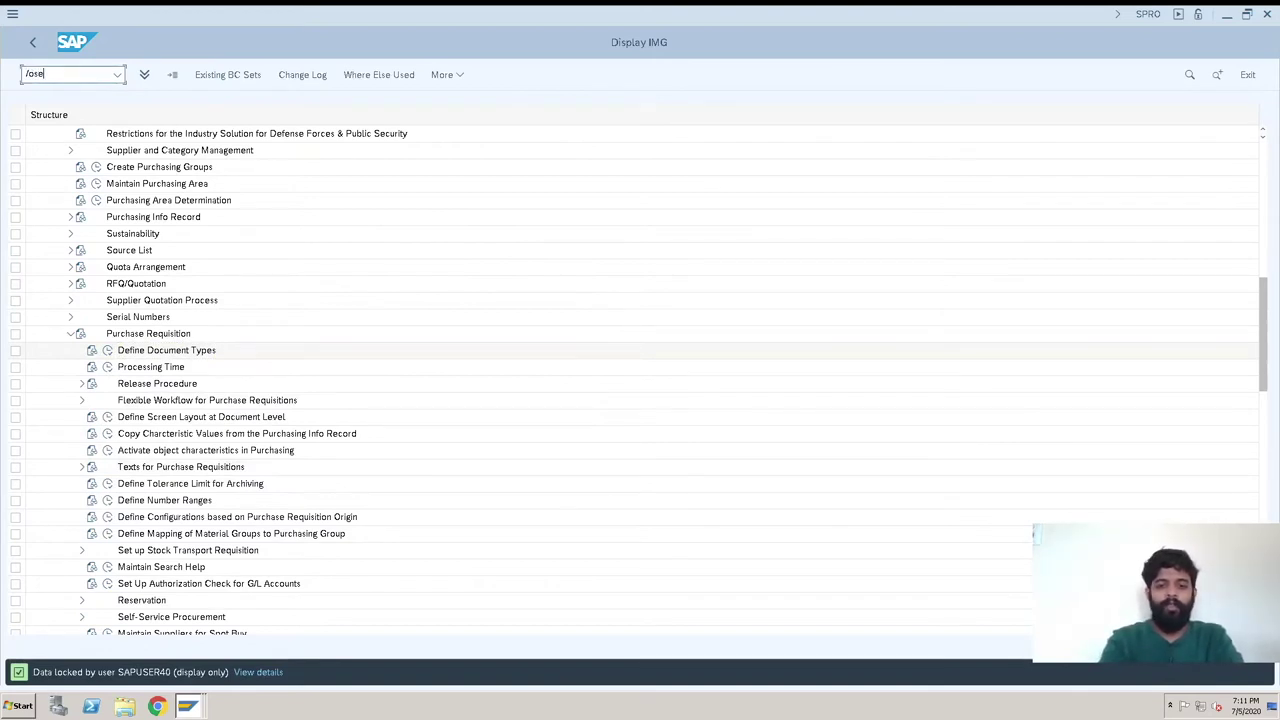
pyautogui.write('/osm12')
pyautogui.press('Return')
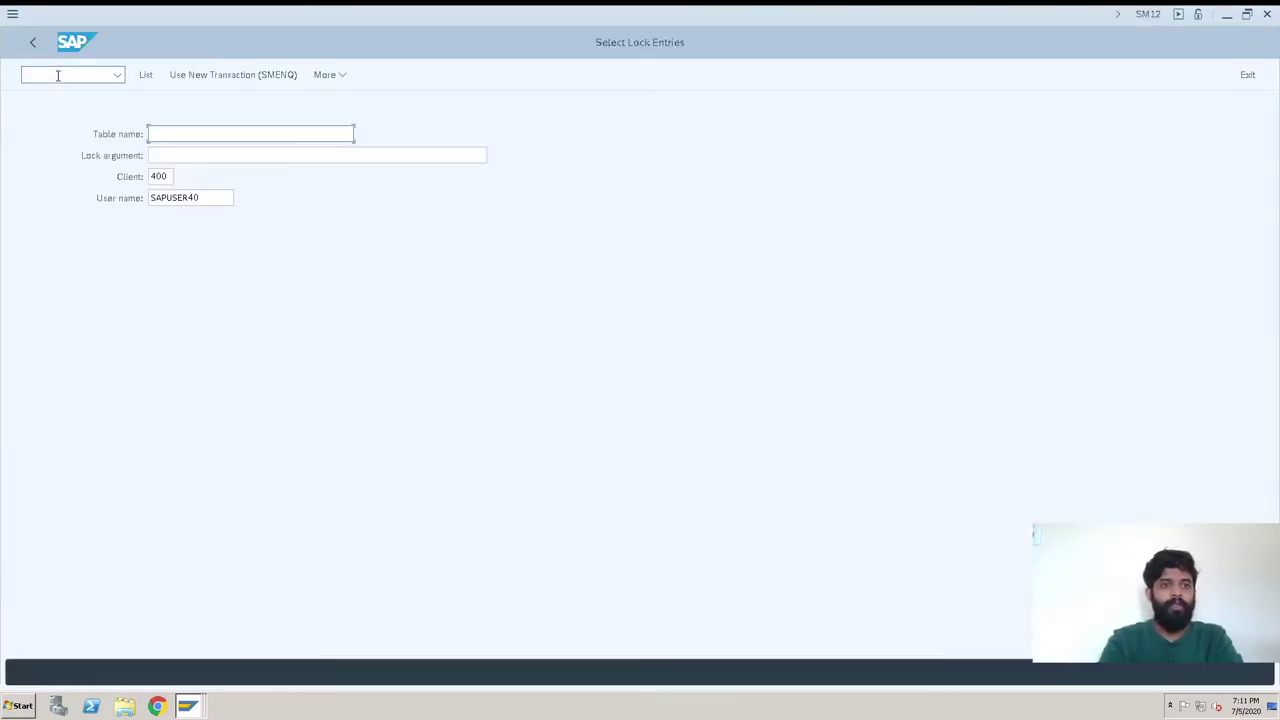
pyautogui.click(58, 76)
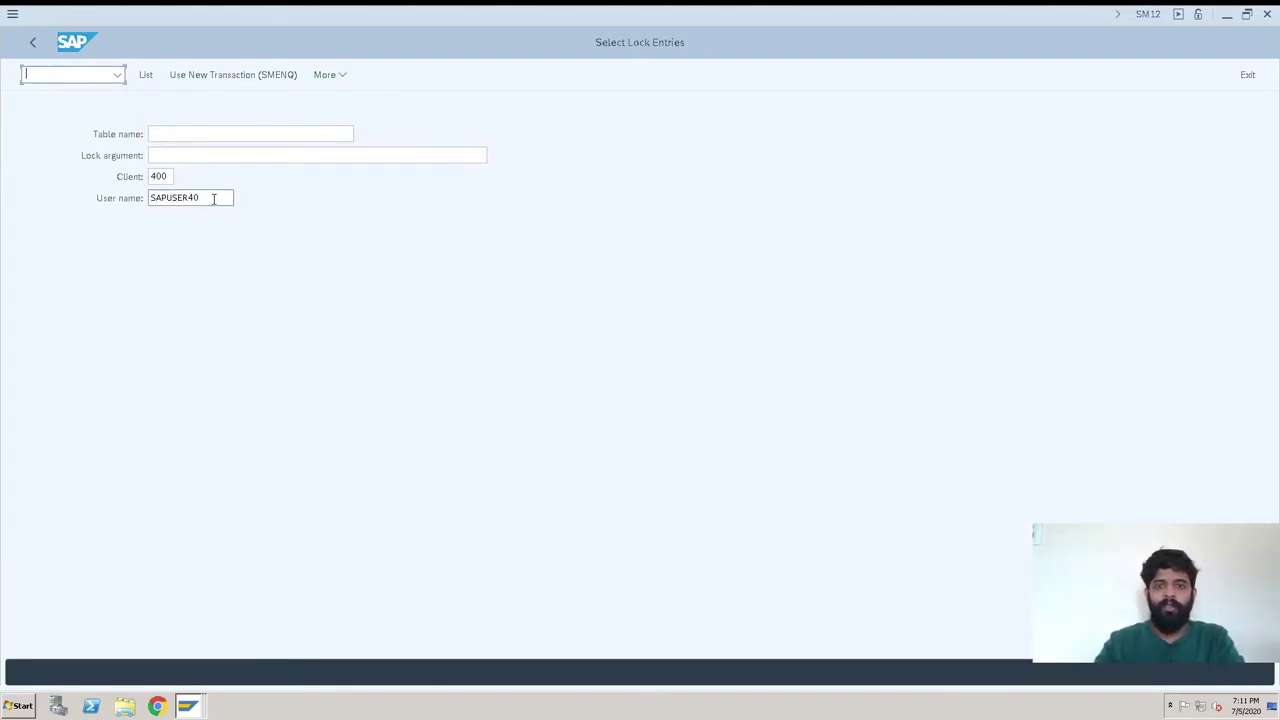
pyautogui.click(150, 78)
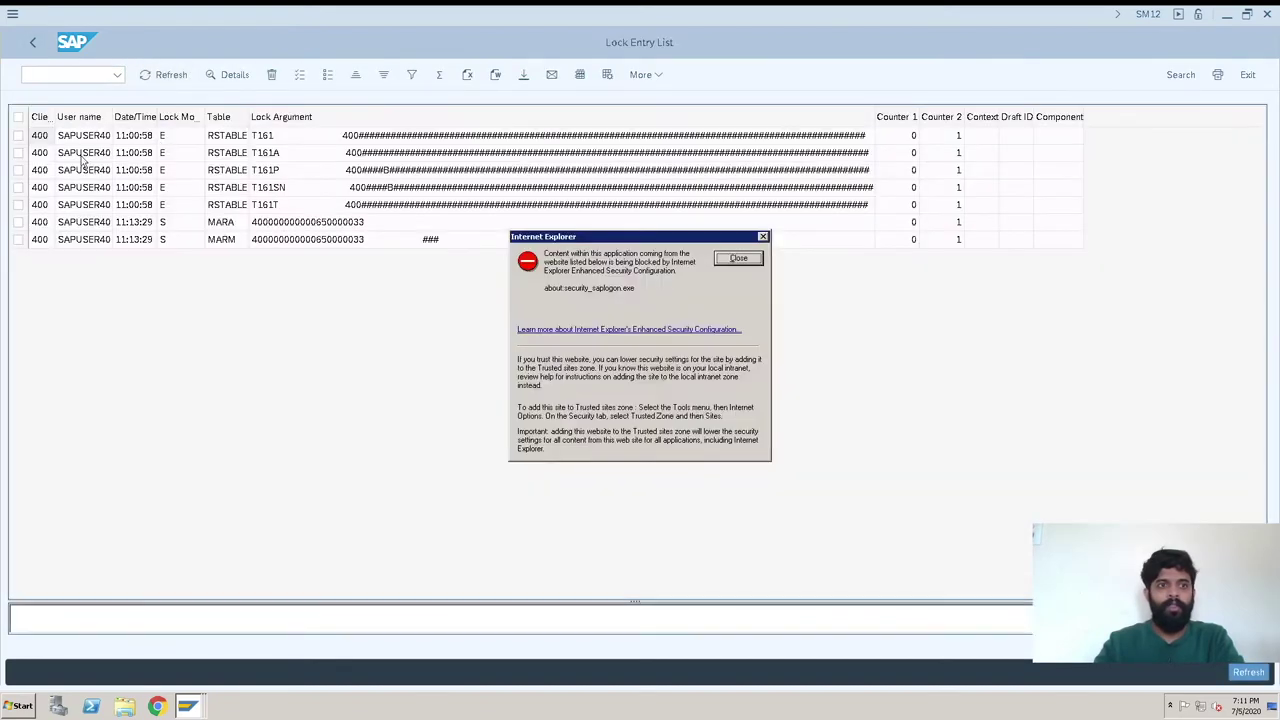
# Delete all the listed lock entries and leave the lock entry list for the IMG session
pyautogui.click(18, 117)
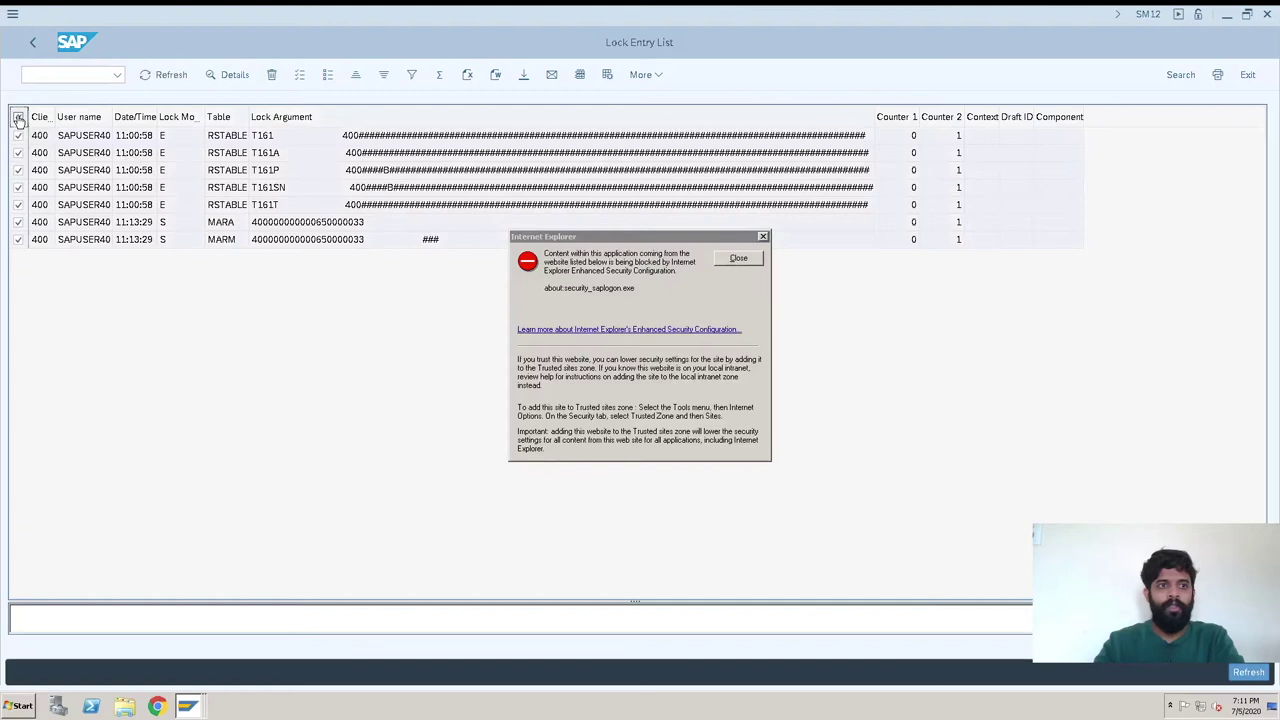
pyautogui.click(271, 74)
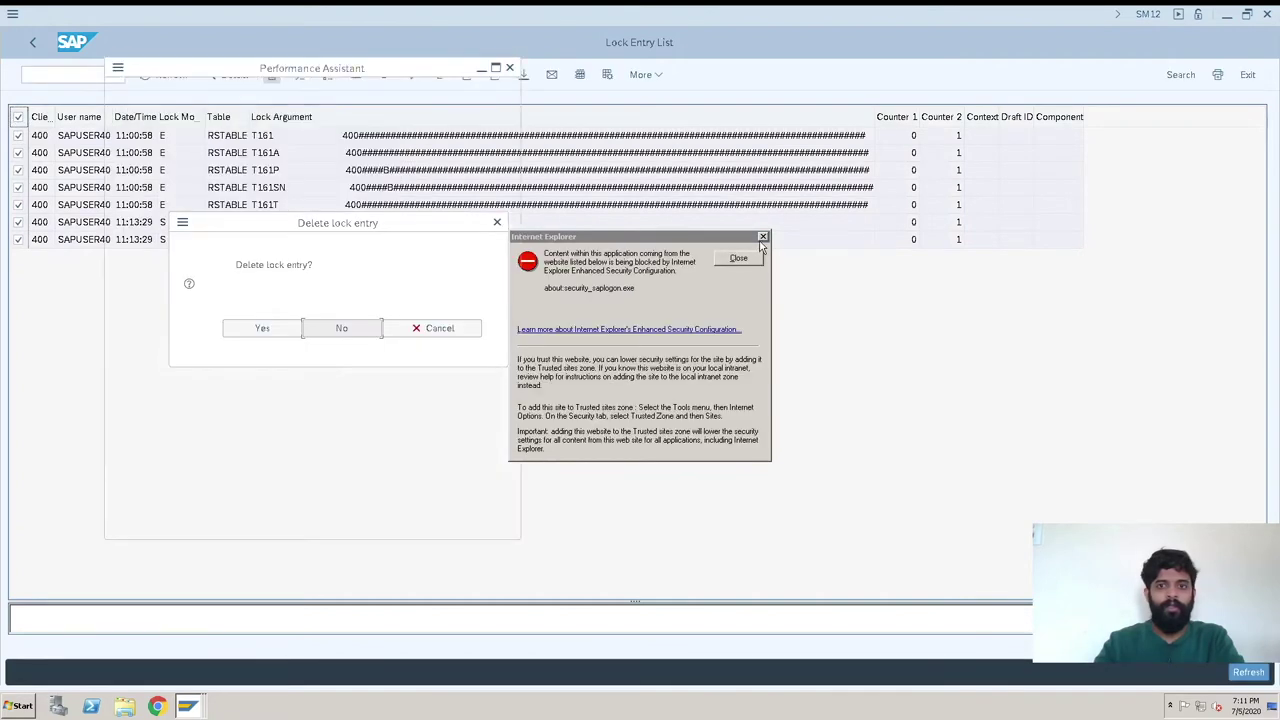
pyautogui.click(725, 258)
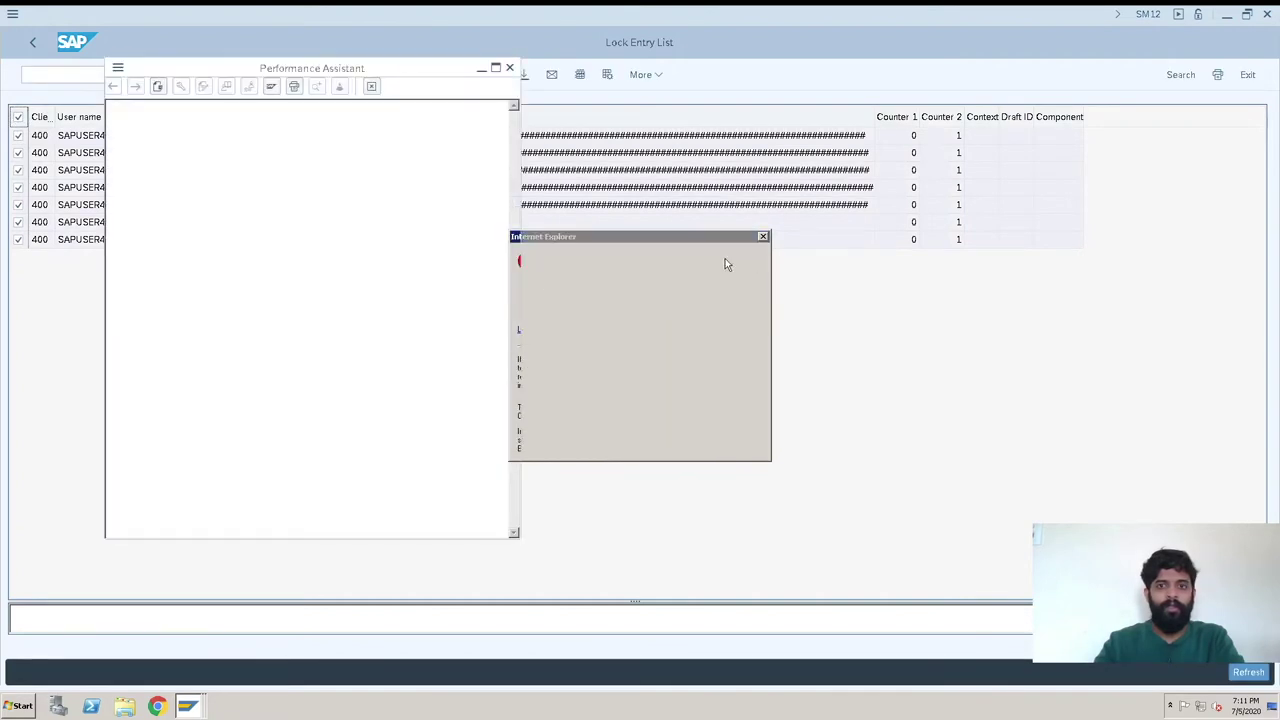
pyautogui.click(509, 72)
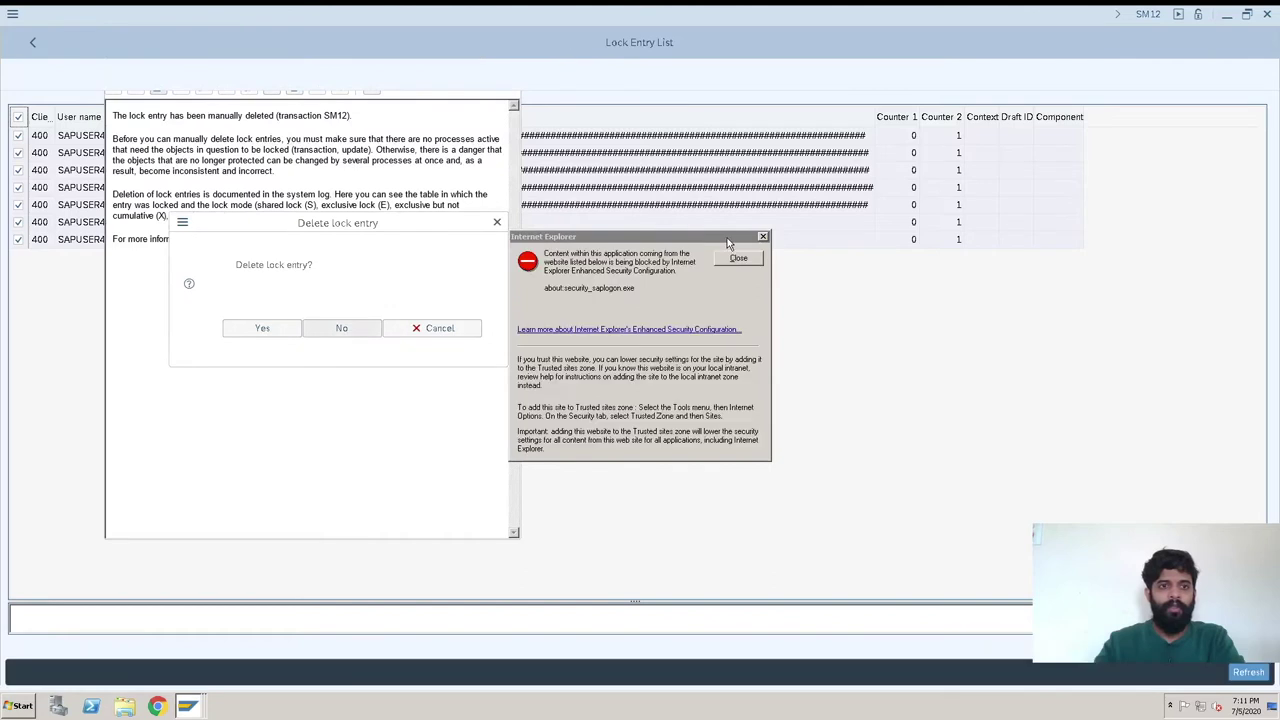
pyautogui.click(258, 331)
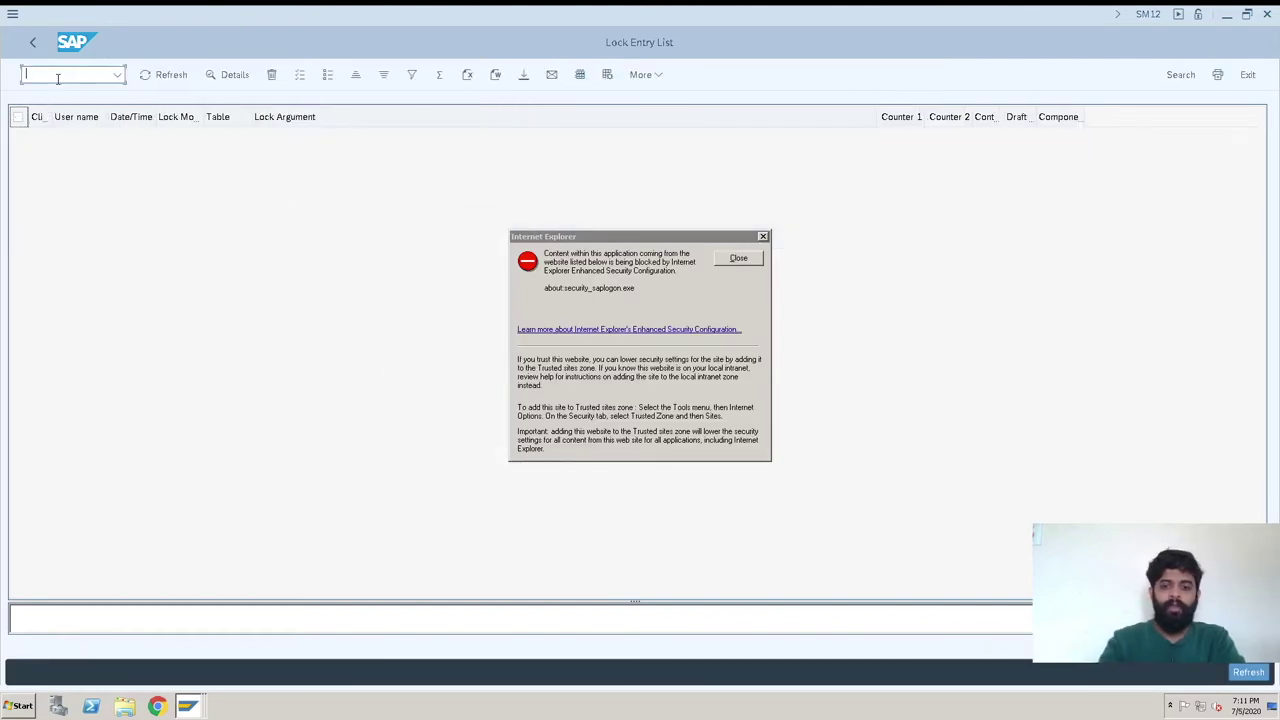
pyautogui.write('/n')
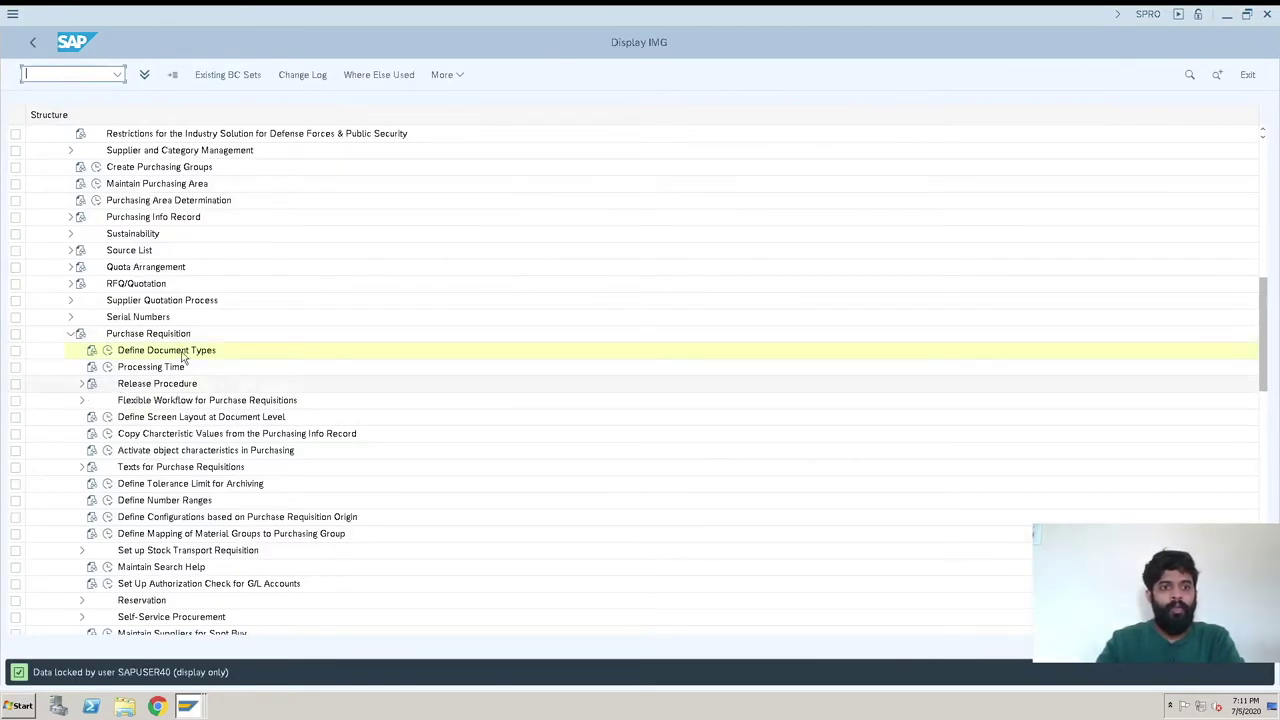
# Open Define Document Types and display the allowed item categories for document type KBDR, checking against the Item Category column of the open requisition
pyautogui.click(107, 354)
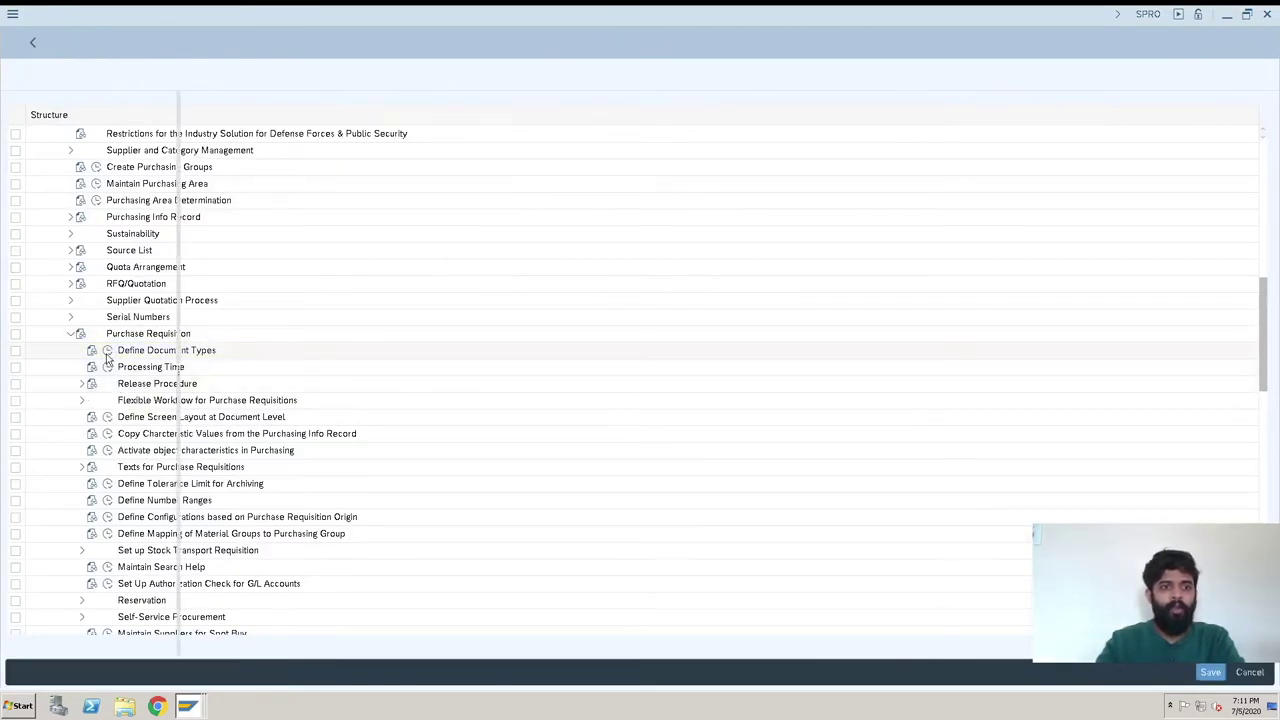
pyautogui.click(308, 147)
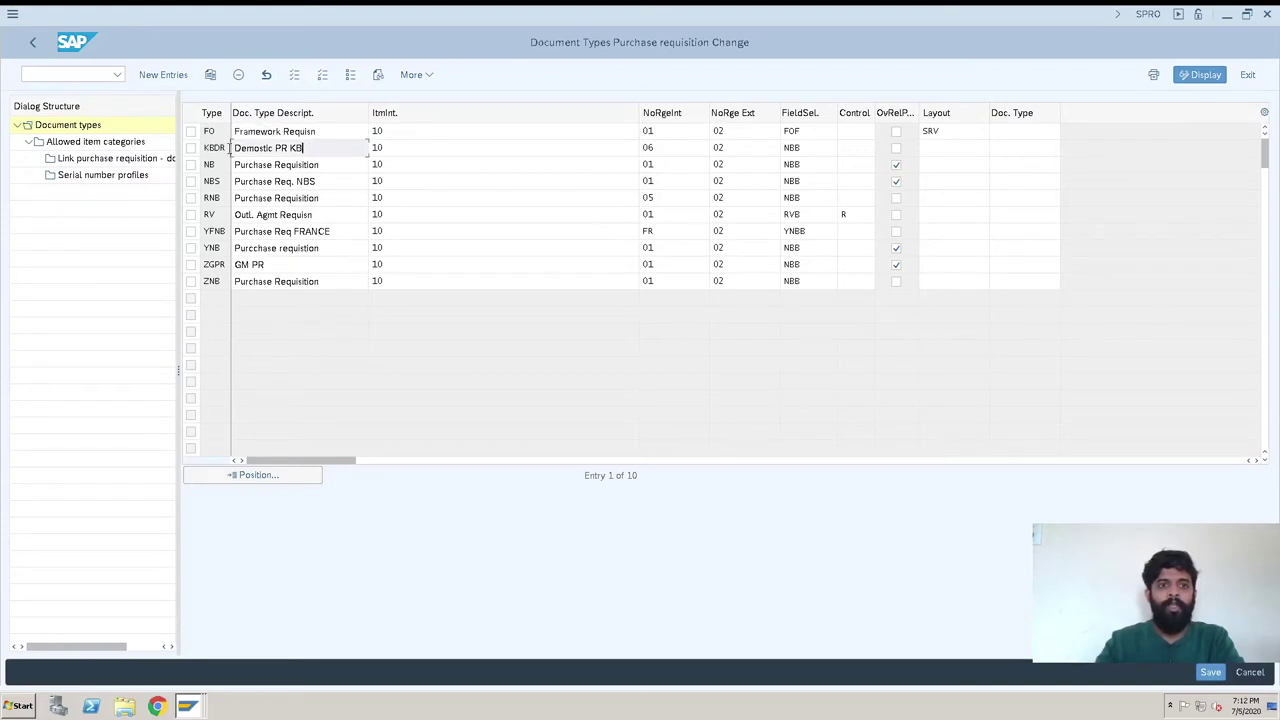
pyautogui.click(191, 149)
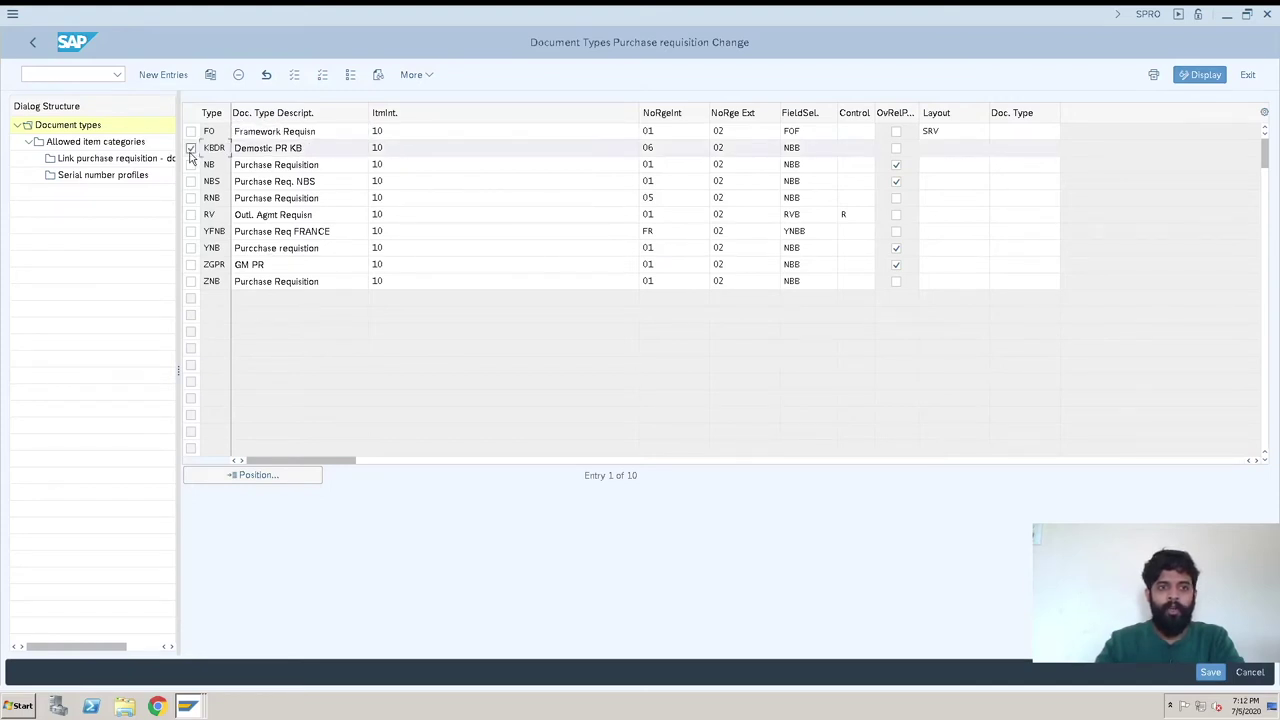
pyautogui.click(90, 142)
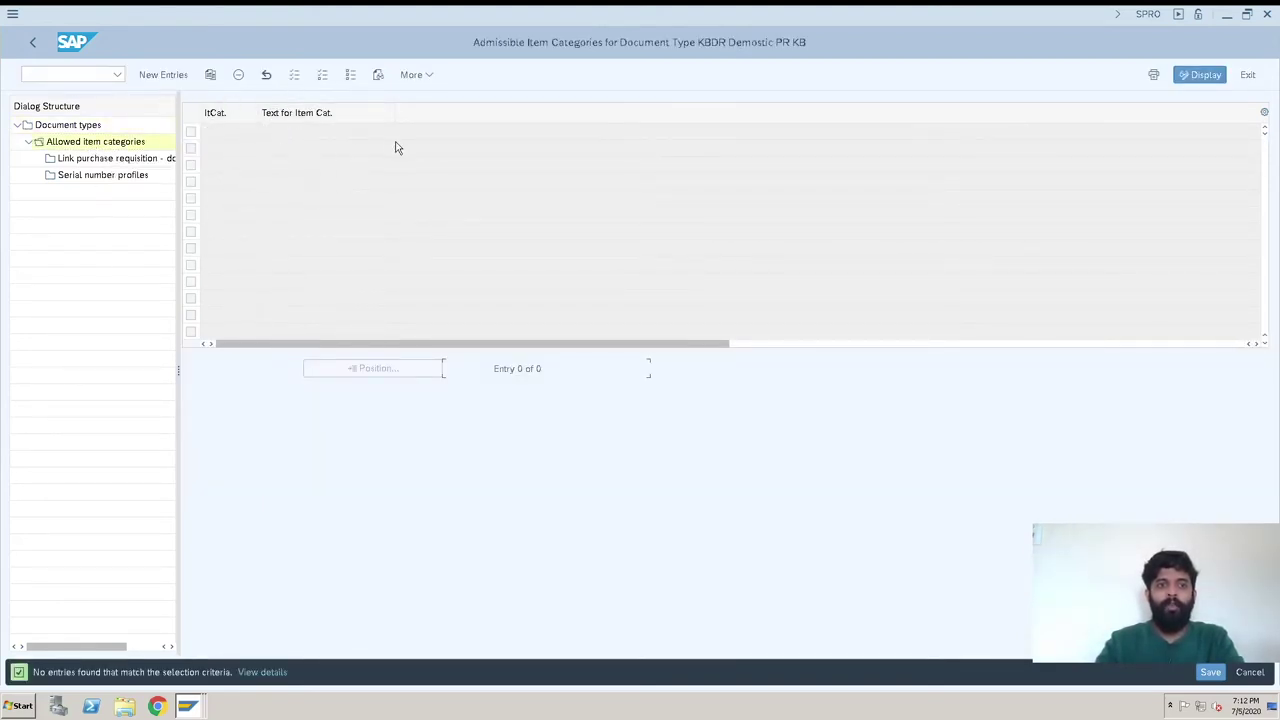
pyautogui.hotkey('alt', 'Tab')
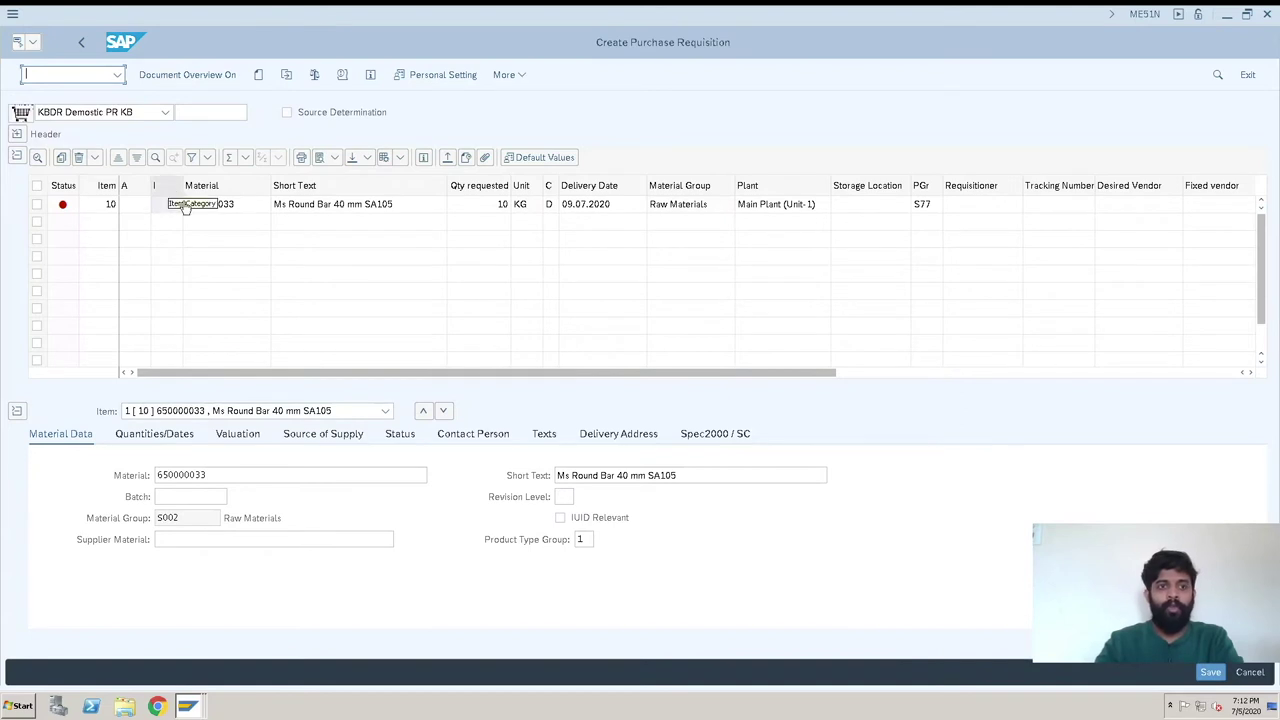
pyautogui.hotkey('alt', 'Tab')
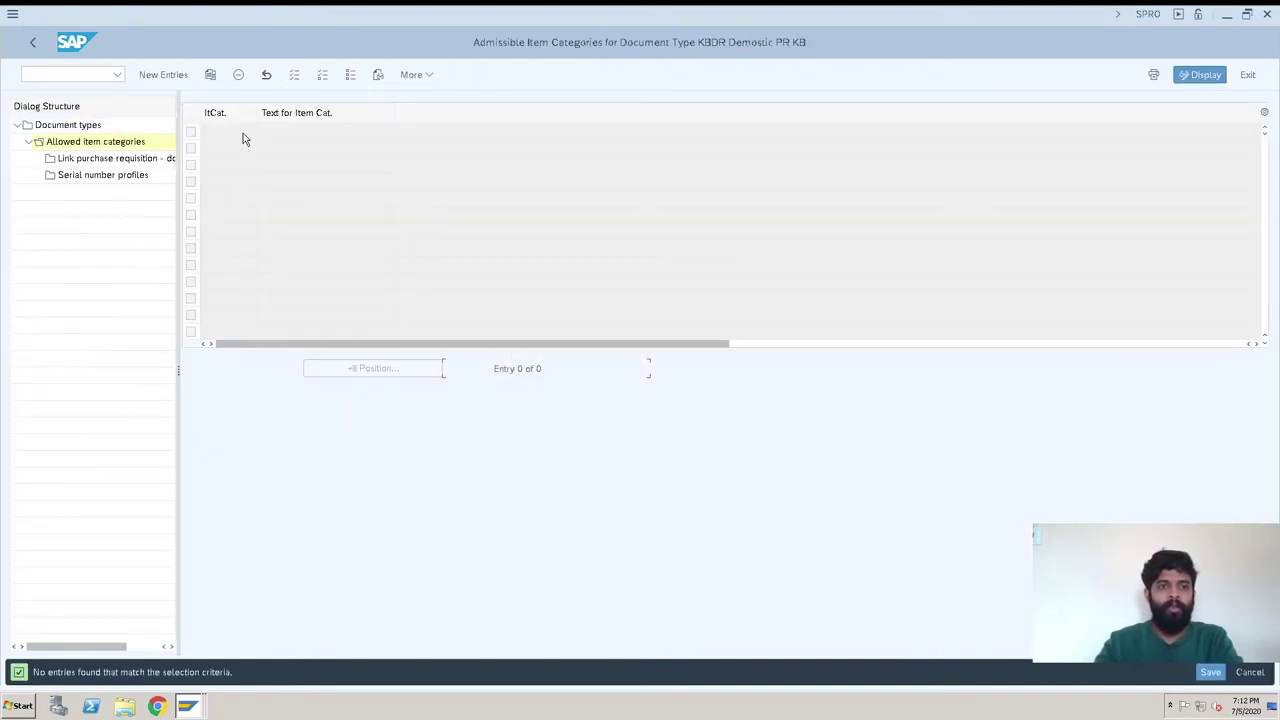
# Add new entries for Standard (blank), L Subcontracting and U Stock transfer to the allowed item categories of KBDR
pyautogui.click(151, 76)
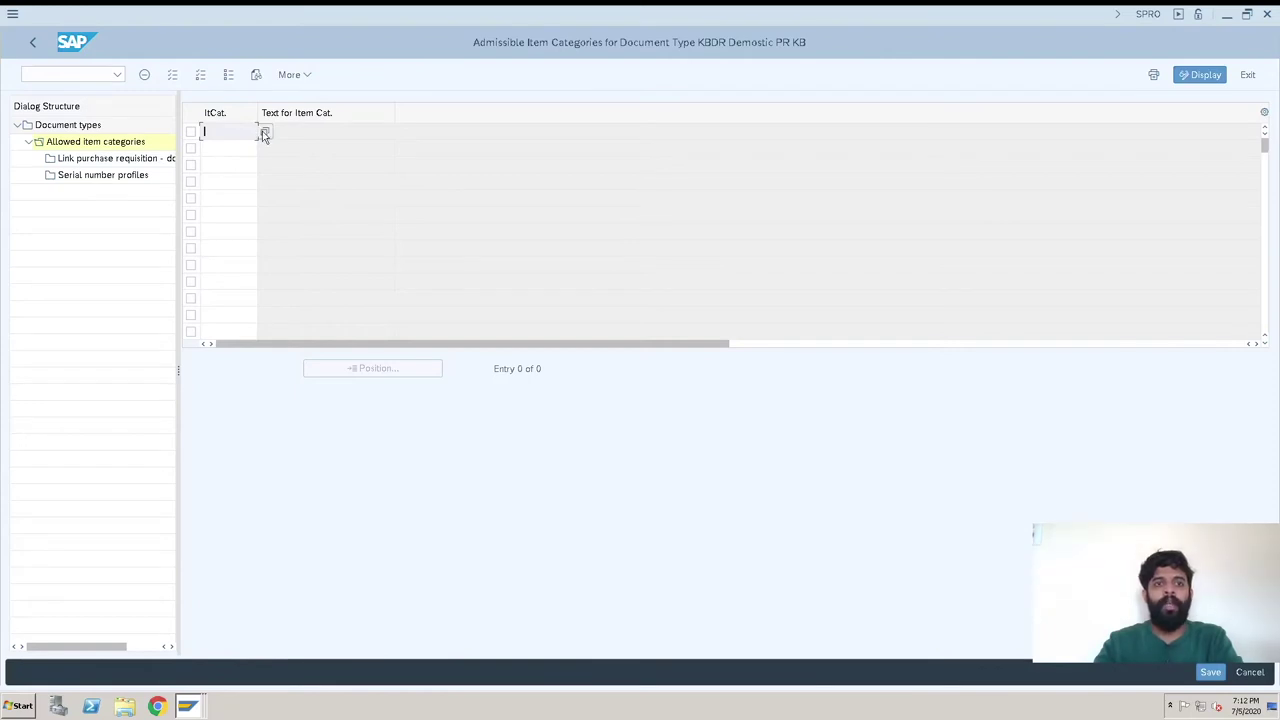
pyautogui.click(264, 131)
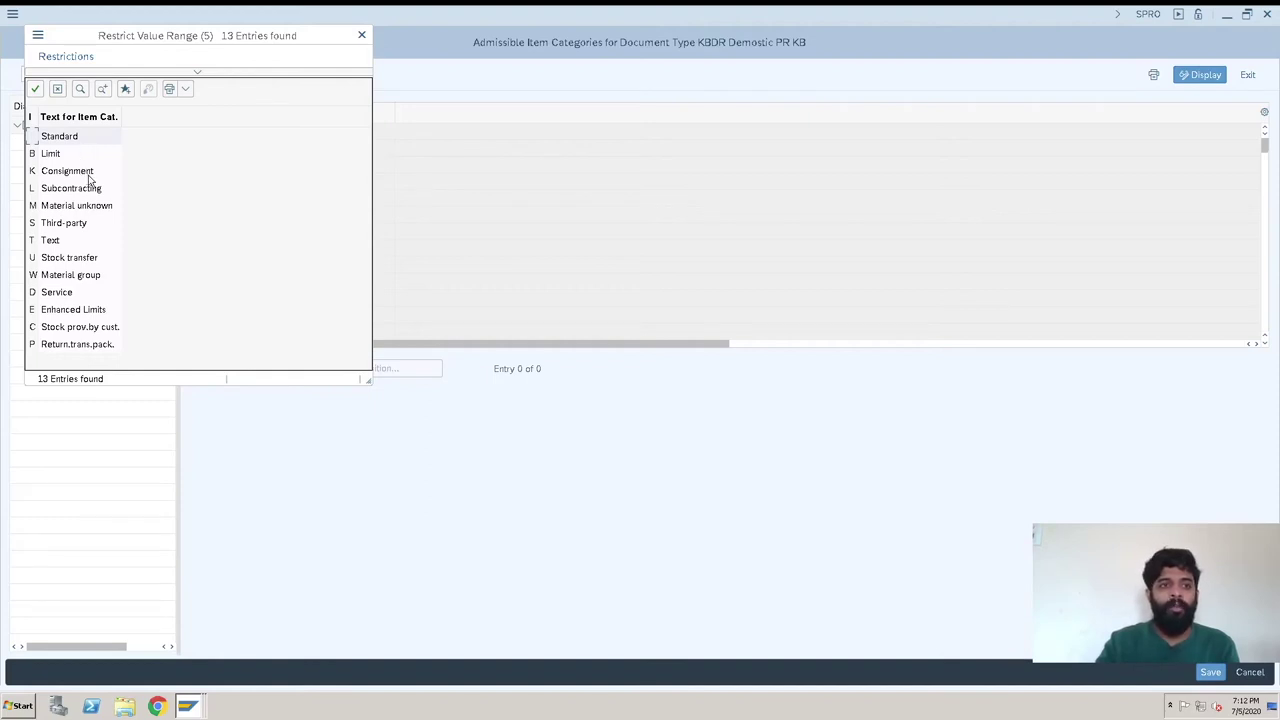
pyautogui.click(58, 177)
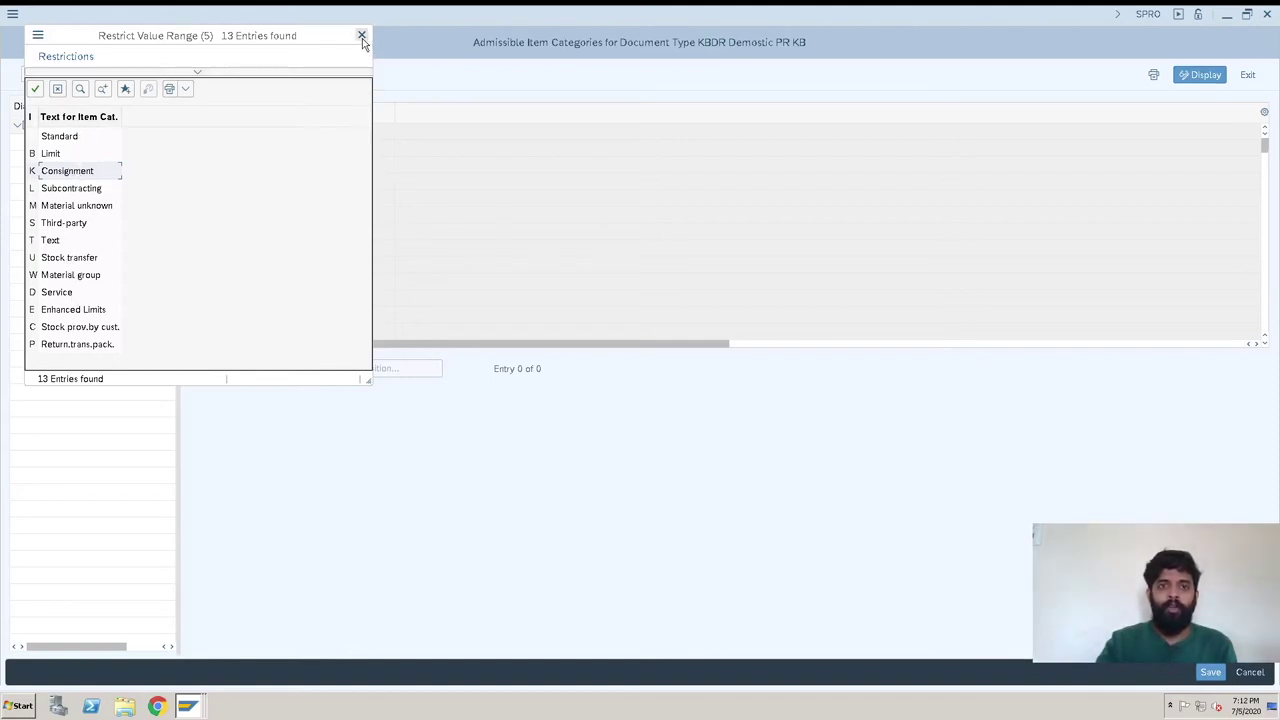
pyautogui.doubleClick(62, 137)
pyautogui.click(232, 147)
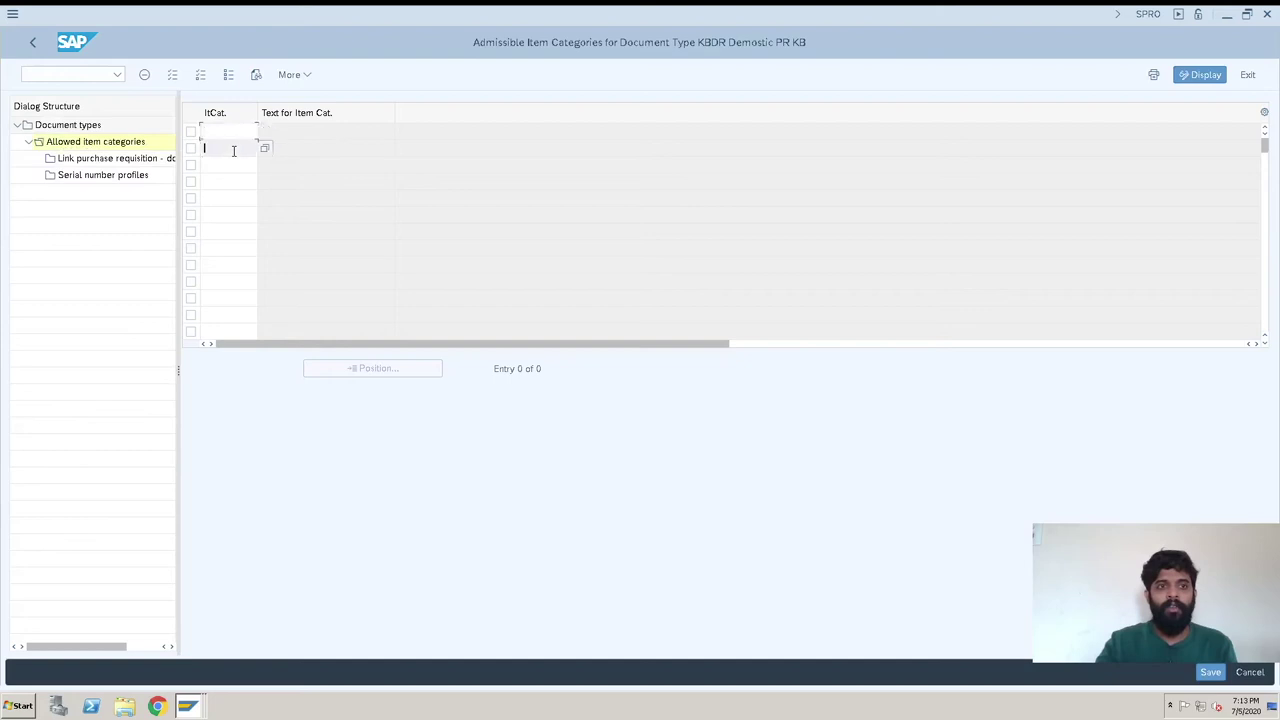
pyautogui.click(265, 150)
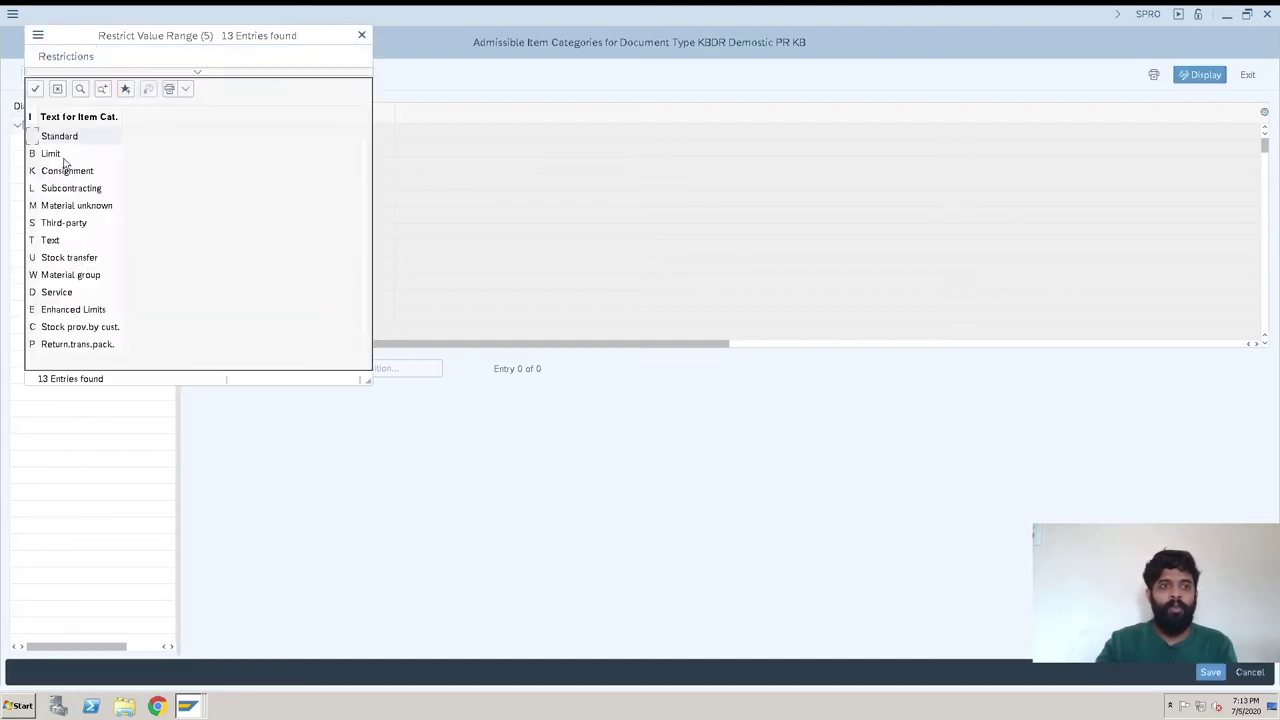
pyautogui.click(72, 191)
pyautogui.click(250, 165)
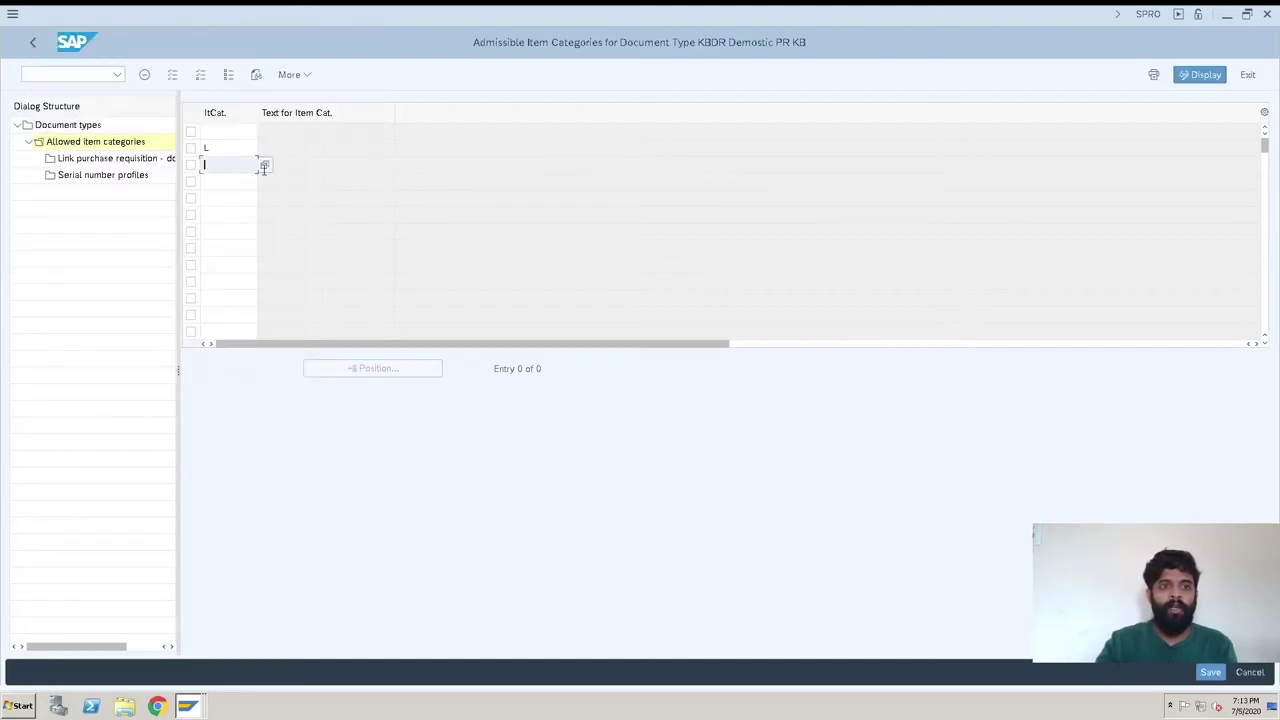
pyautogui.click(265, 165)
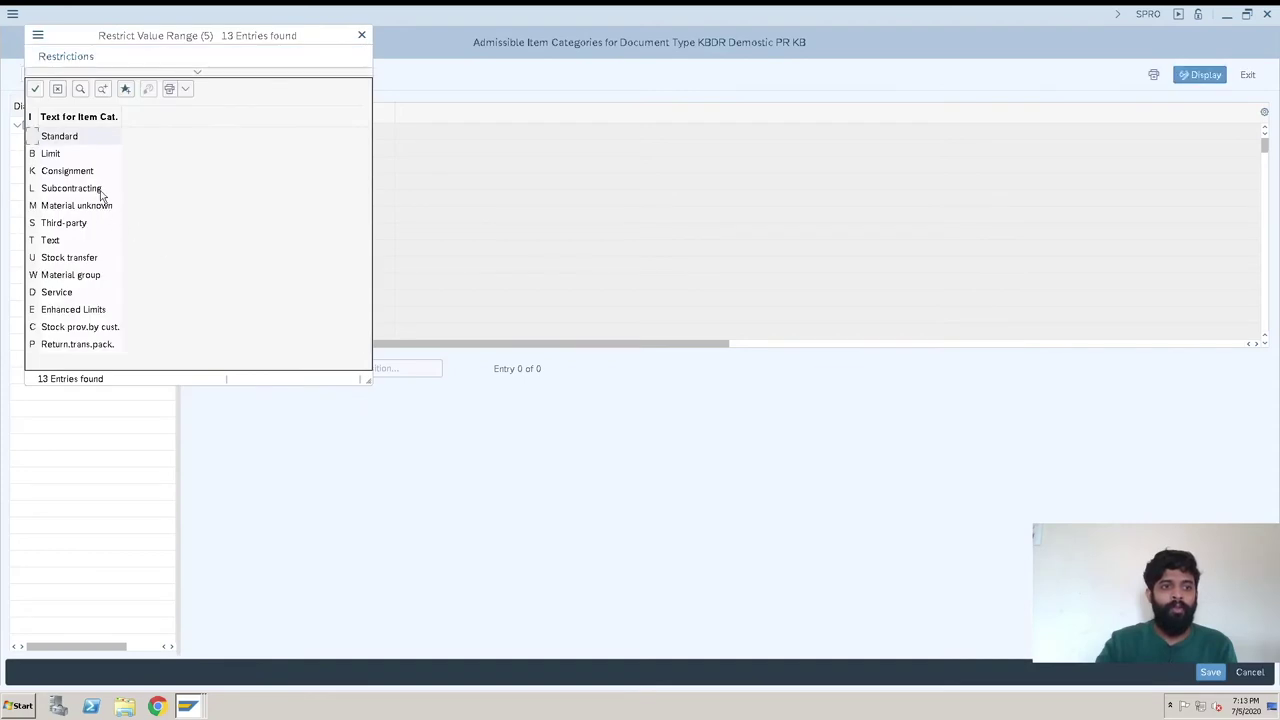
pyautogui.click(88, 262)
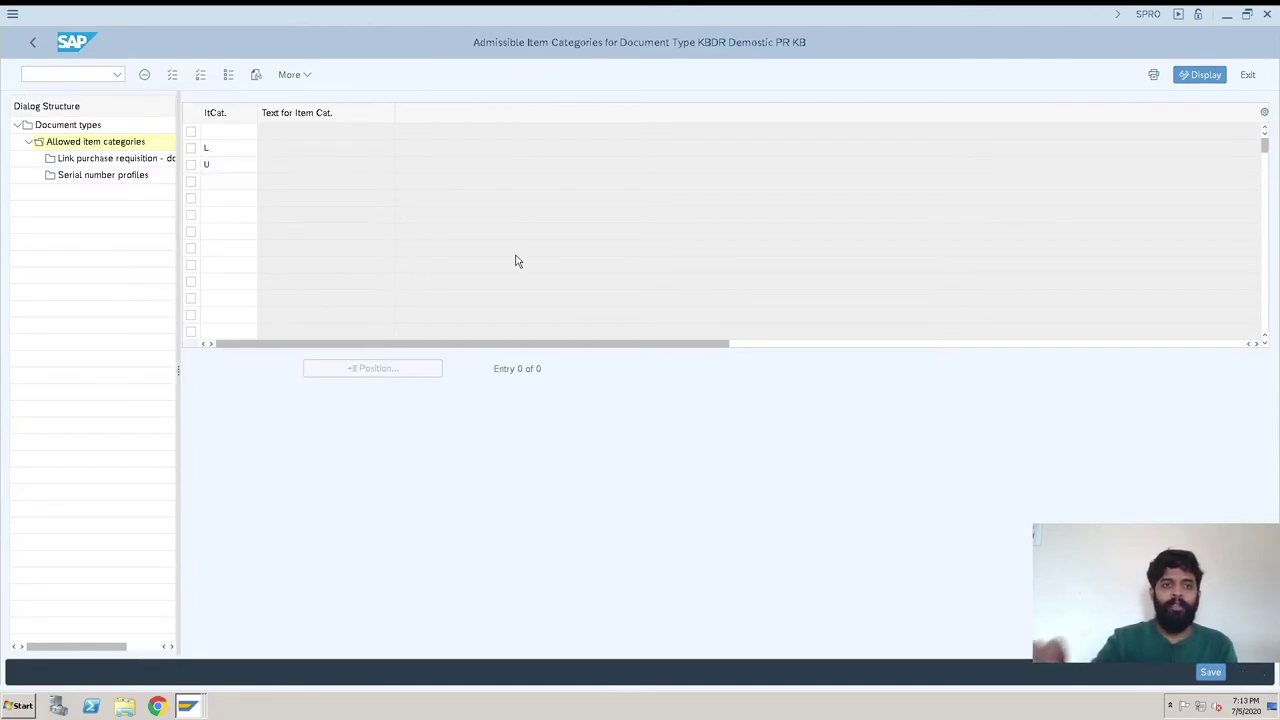
pyautogui.press('Return')
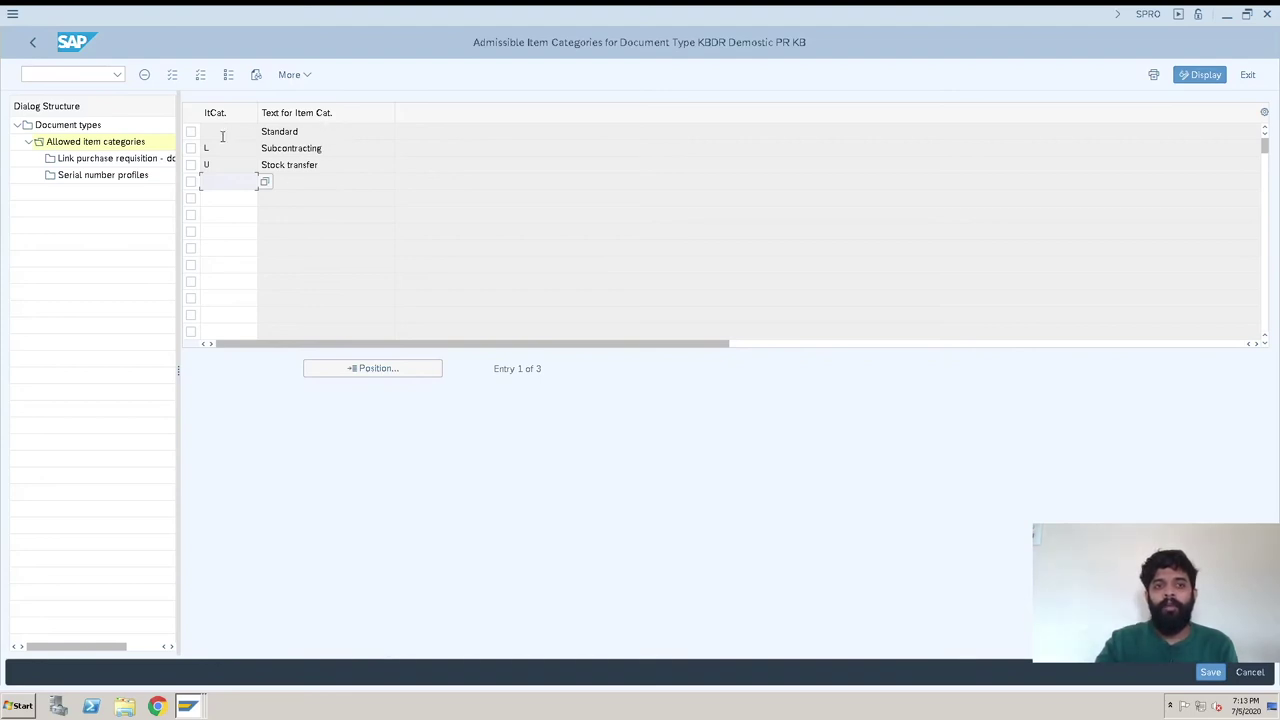
# Save the allowed item categories to the proposed customizing request "MM - Company Code , 20.06.2020"
pyautogui.click(340, 133)
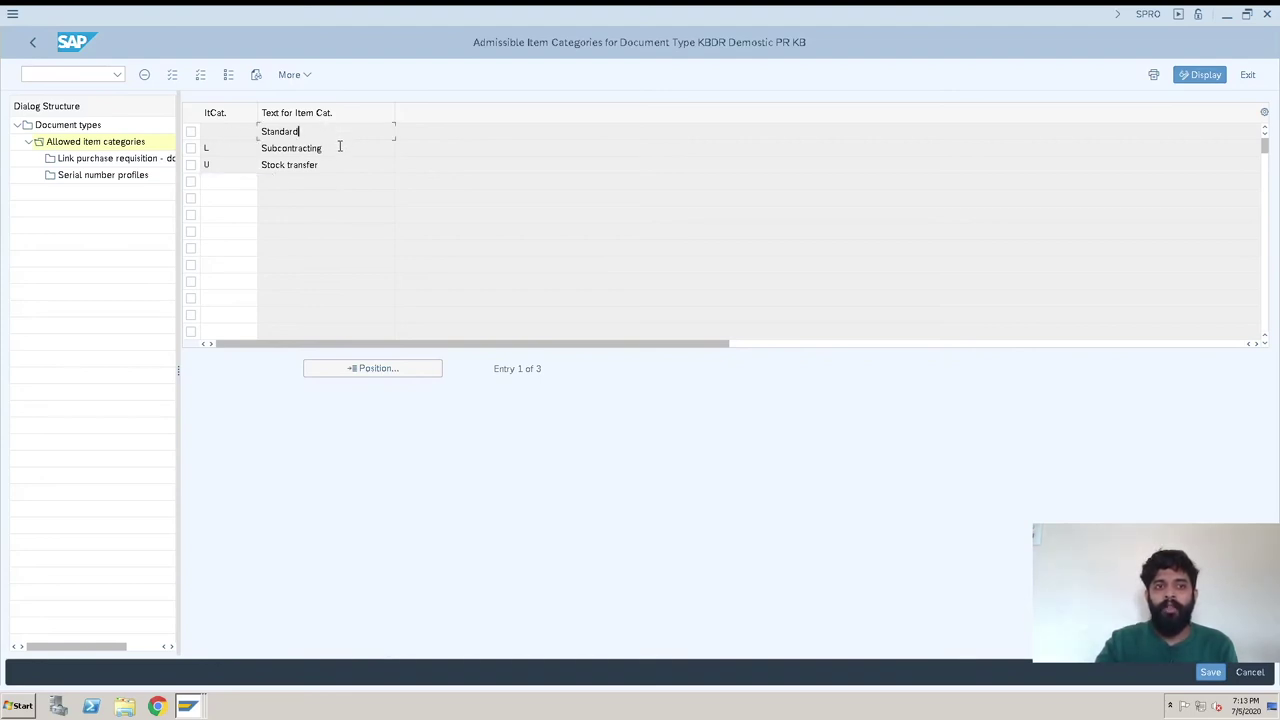
pyautogui.click(340, 164)
pyautogui.click(332, 148)
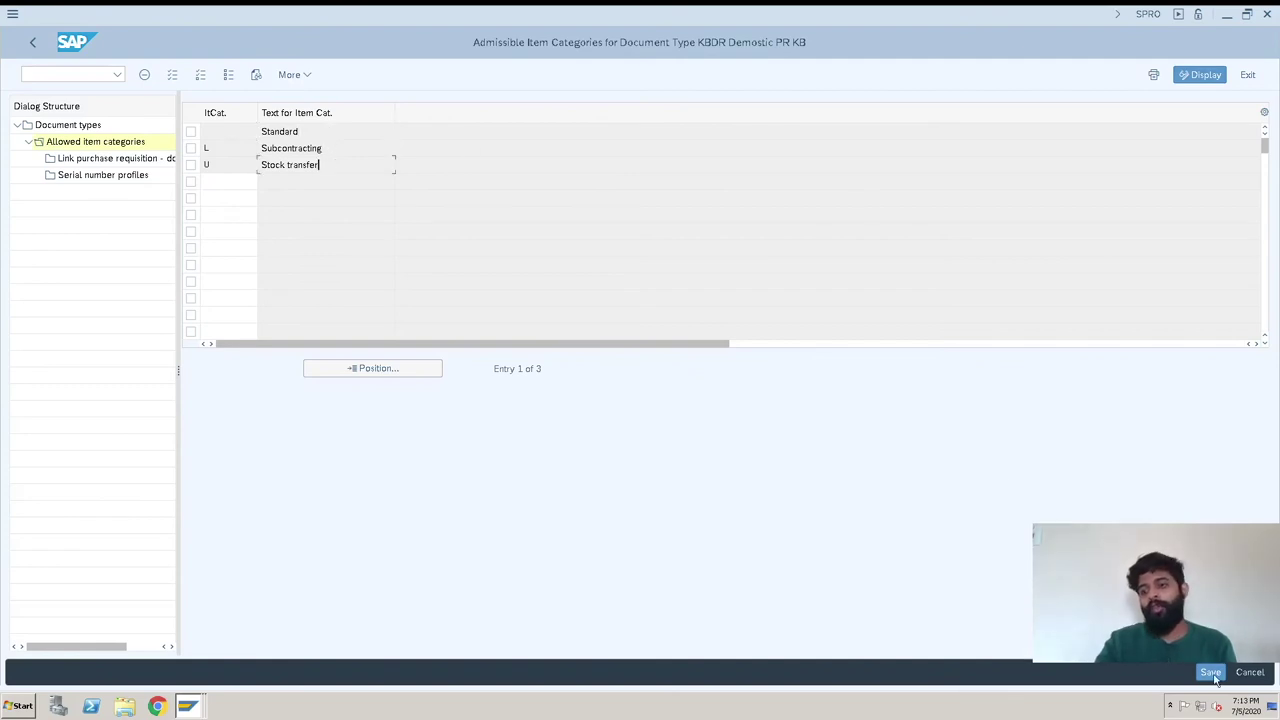
pyautogui.click(1211, 673)
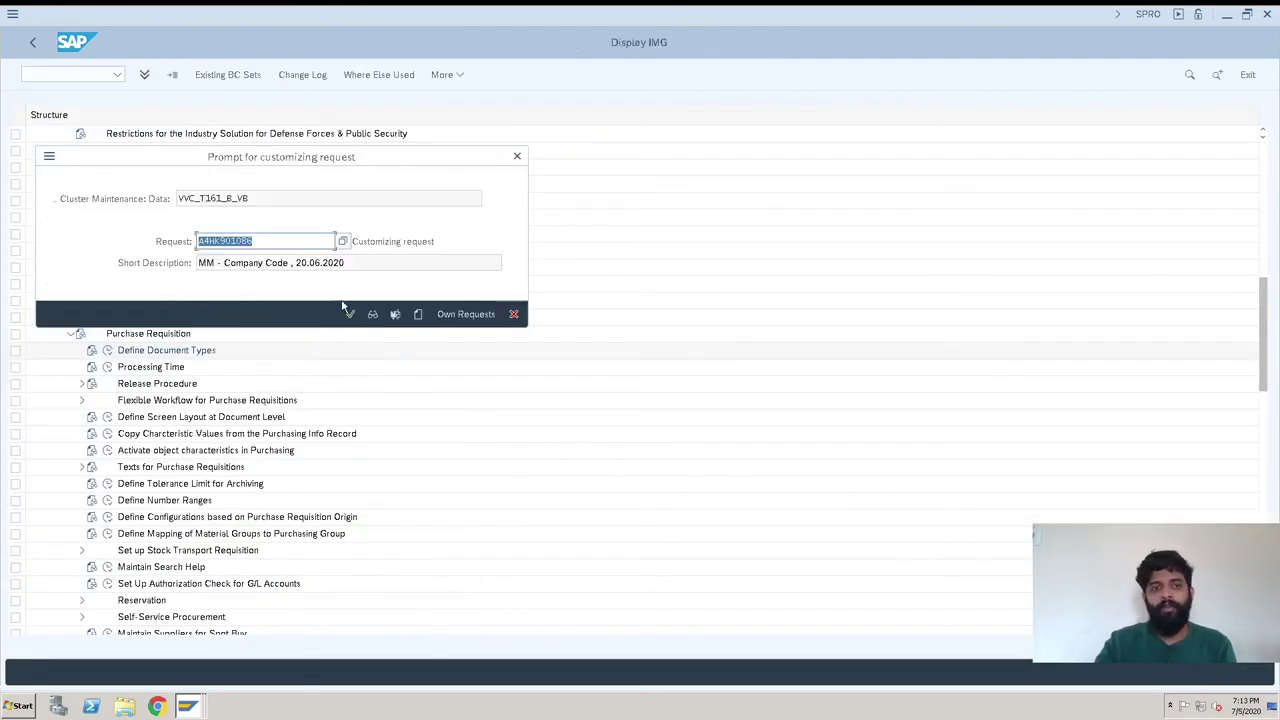
pyautogui.click(350, 315)
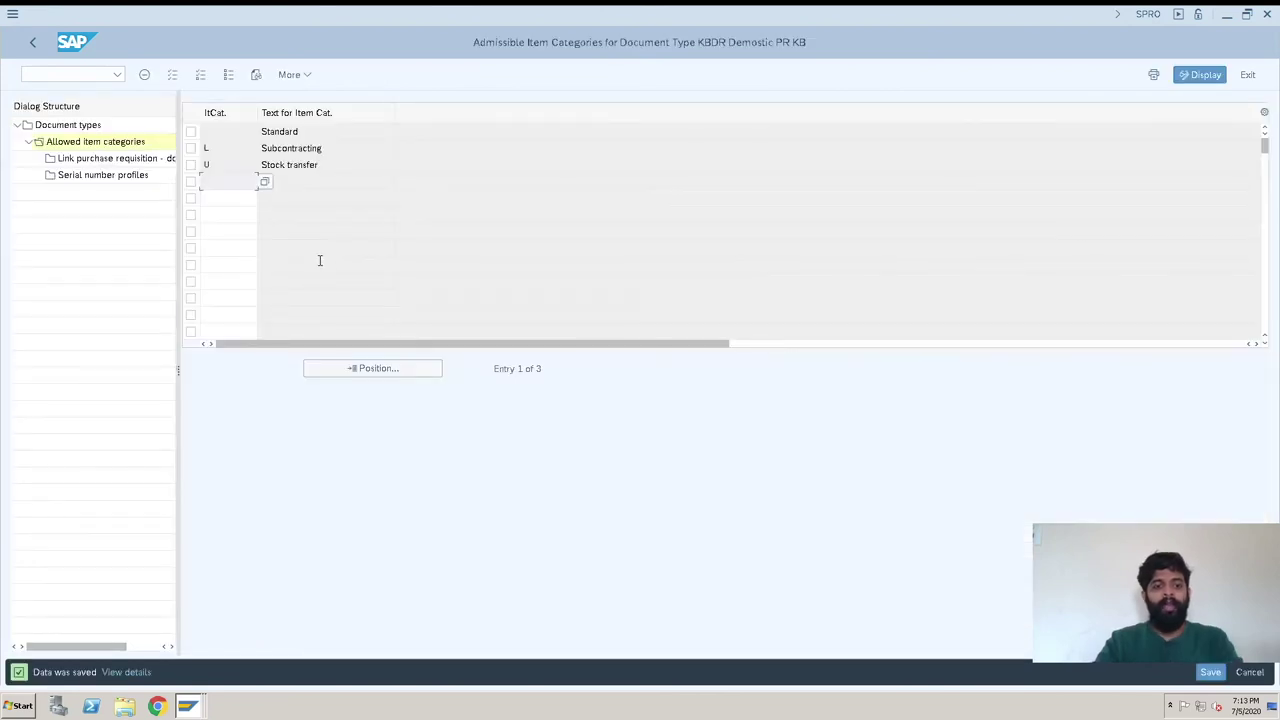
# Switch to the purchase requisition session, restart transaction ME51N and choose document type KBDR Demostic PR KB
pyautogui.hotkey('alt', 'Tab')
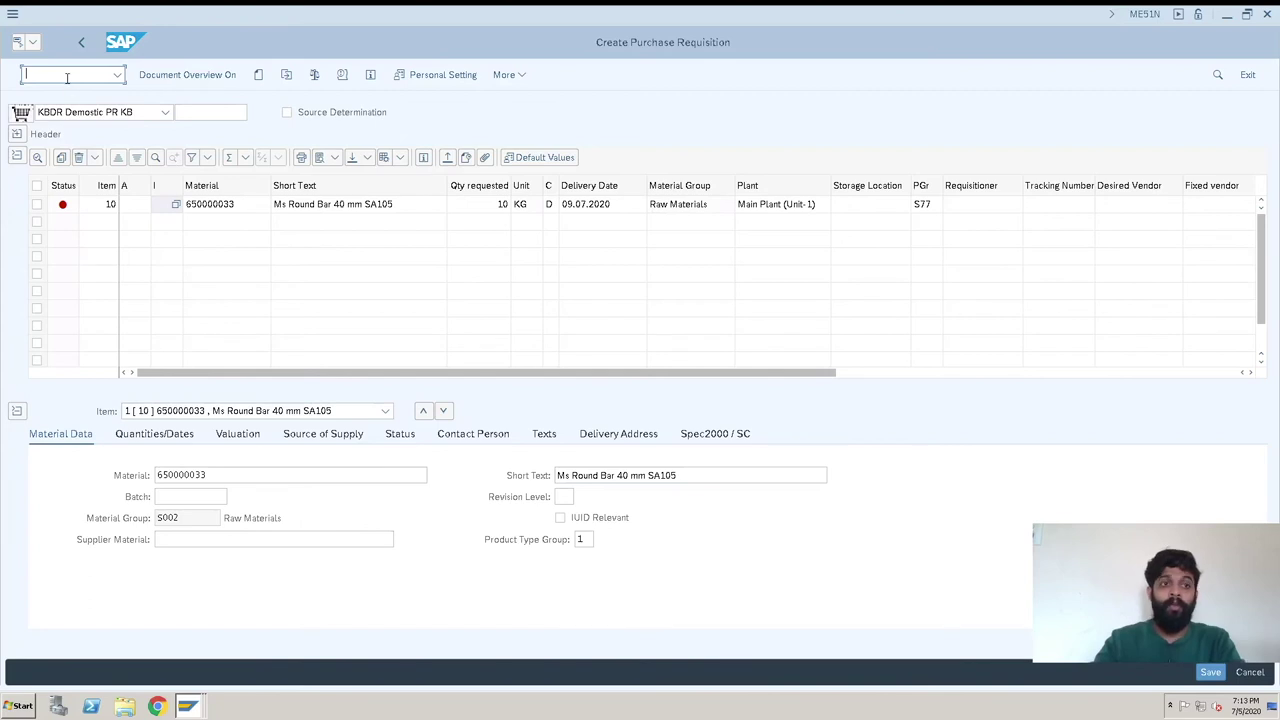
pyautogui.write('/nm')
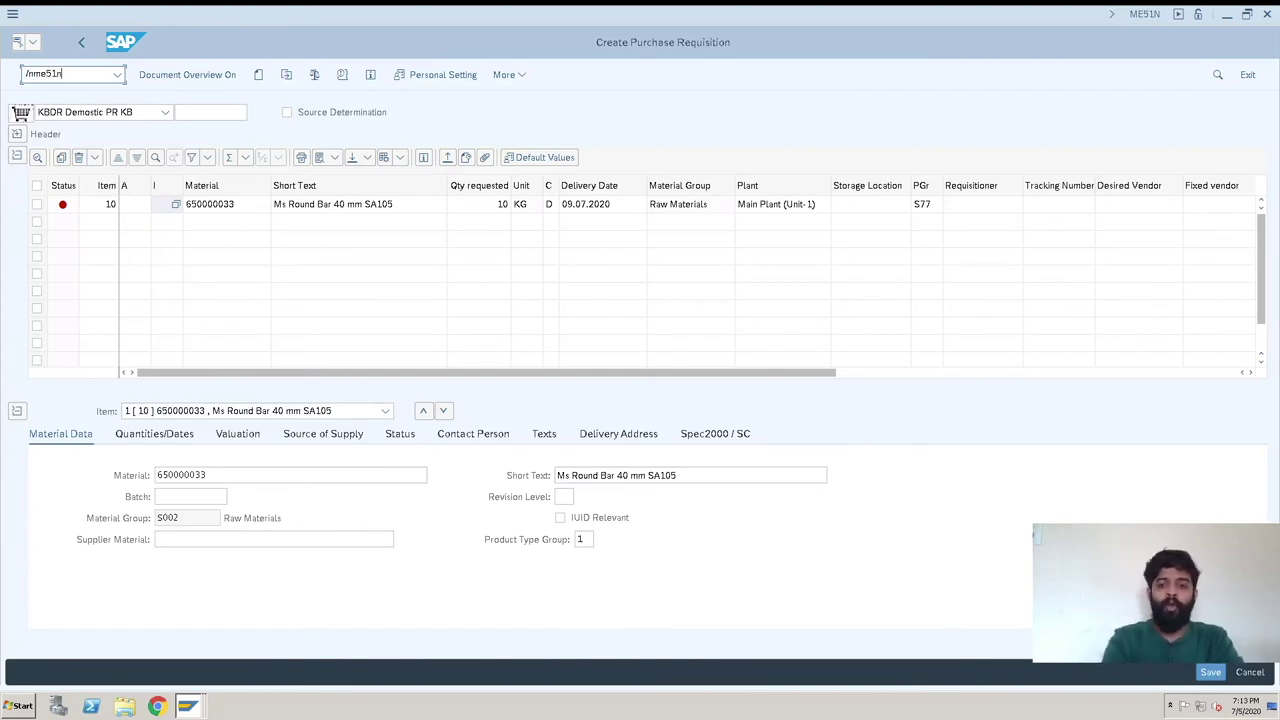
pyautogui.write('e51n')
pyautogui.press('Return')
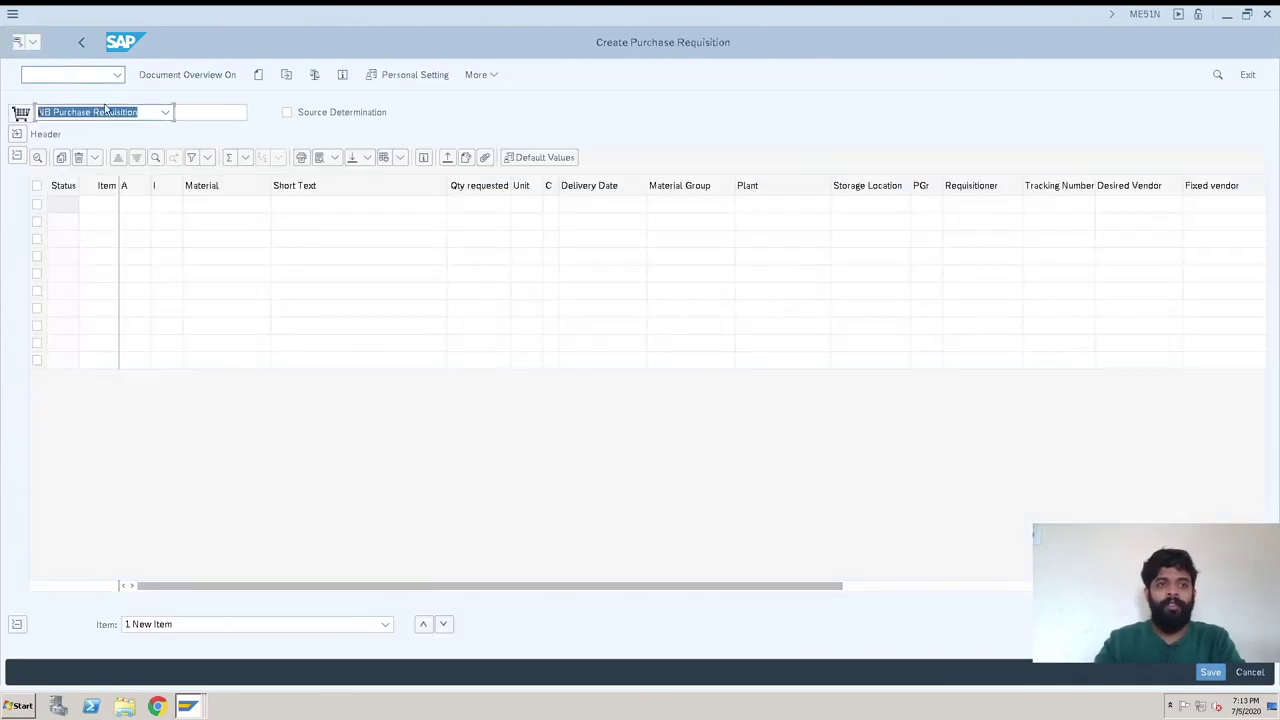
pyautogui.click(166, 112)
pyautogui.click(79, 136)
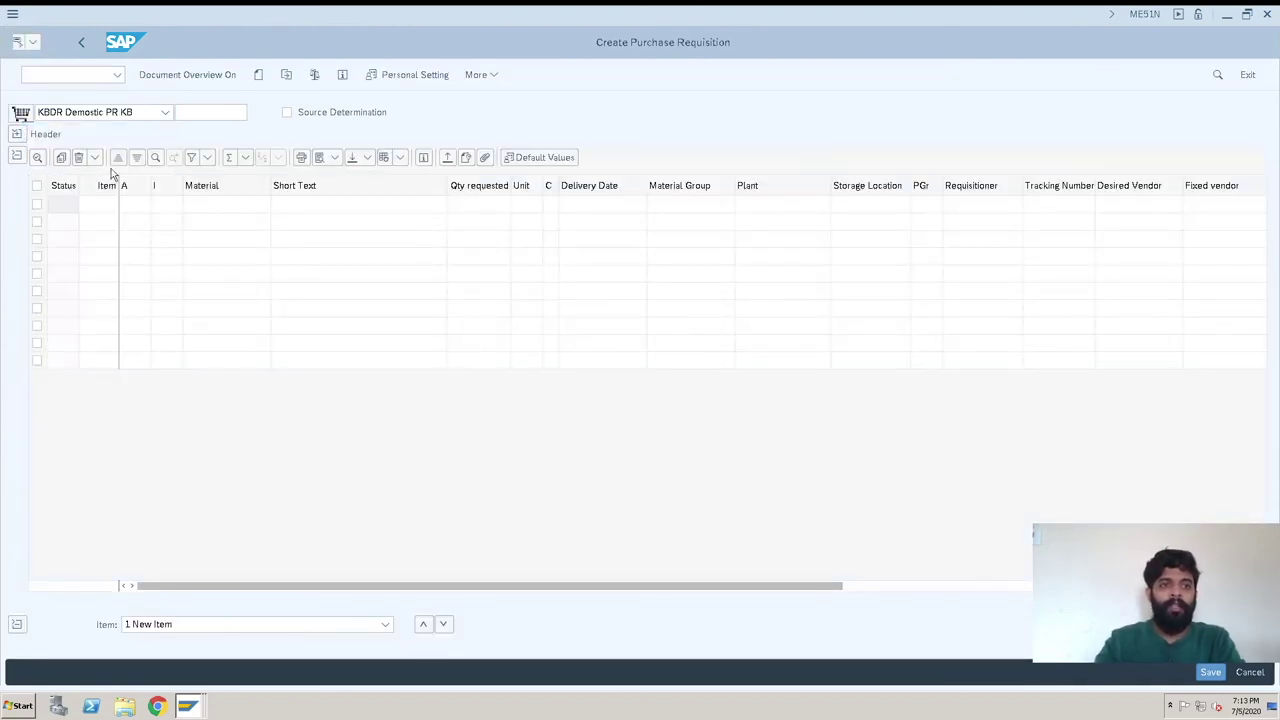
# Enter material 650000033 with plant sf01 in the first item row of the requisition
pyautogui.click(208, 208)
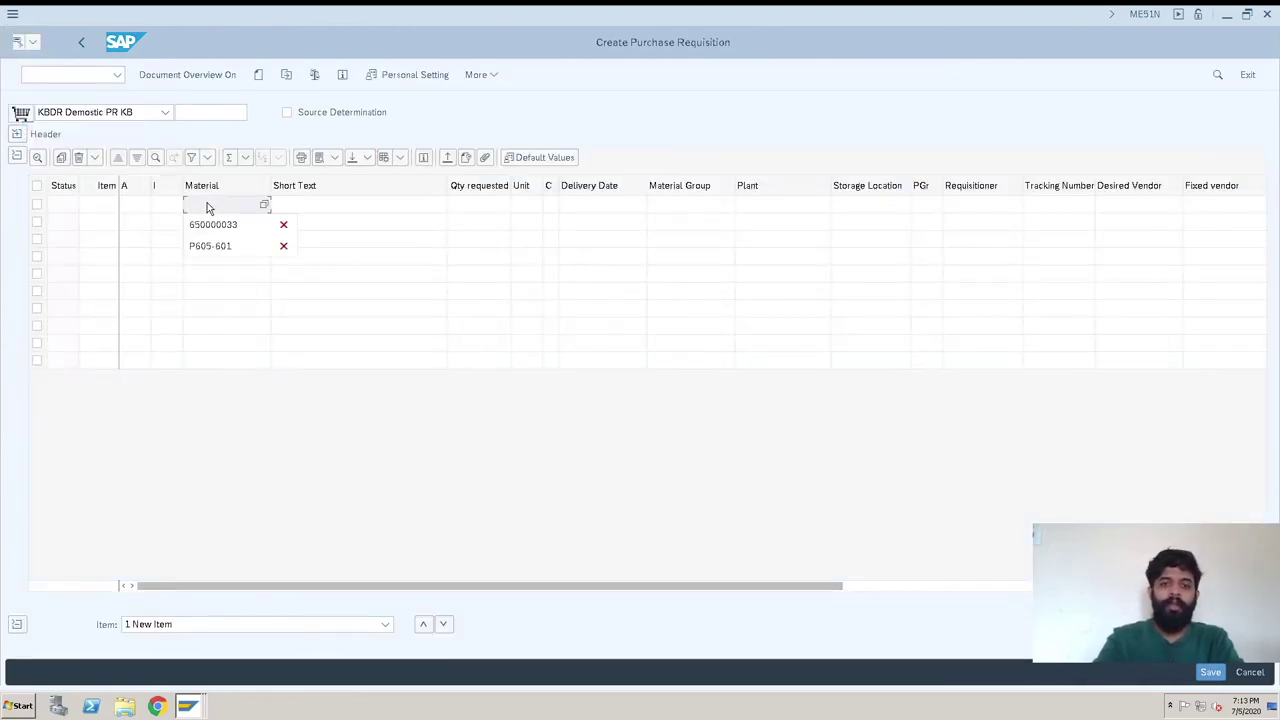
pyautogui.press('Down')
pyautogui.press('Tab')
pyautogui.press('Tab')
pyautogui.press('Tab')
pyautogui.press('Tab')
pyautogui.press('Tab')
pyautogui.press('Tab')
pyautogui.press('Tab')
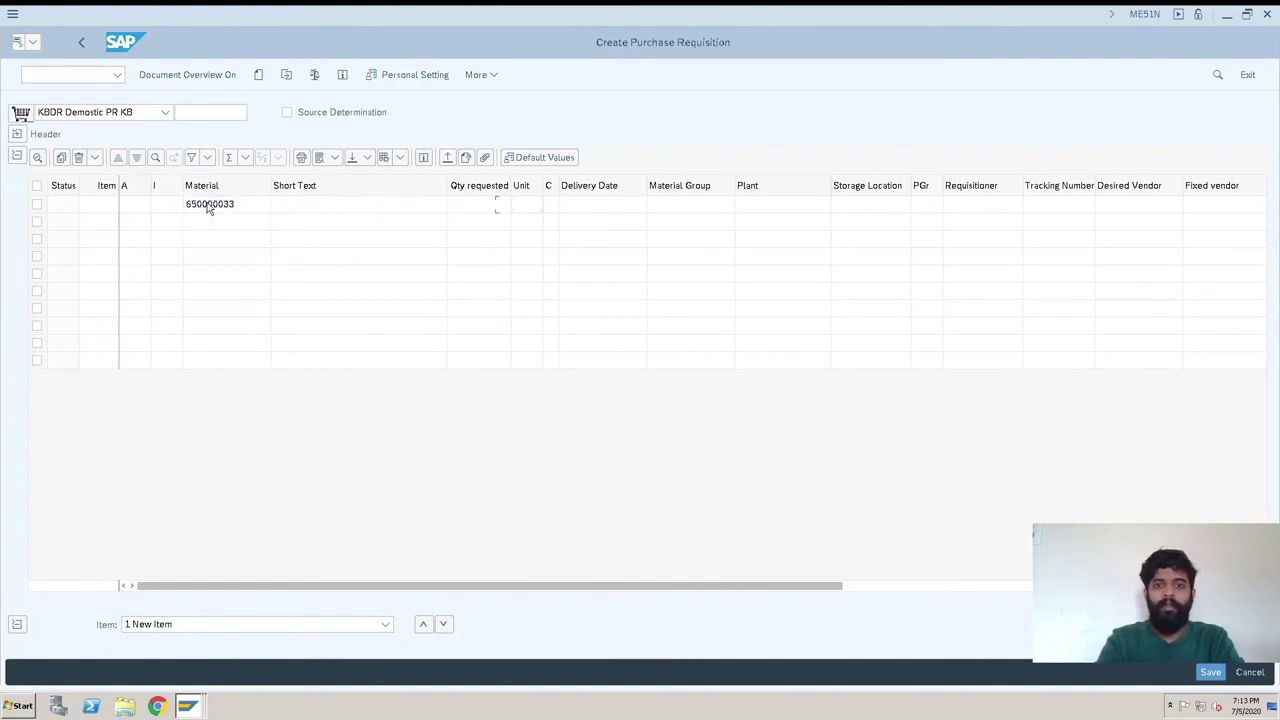
pyautogui.write('s')
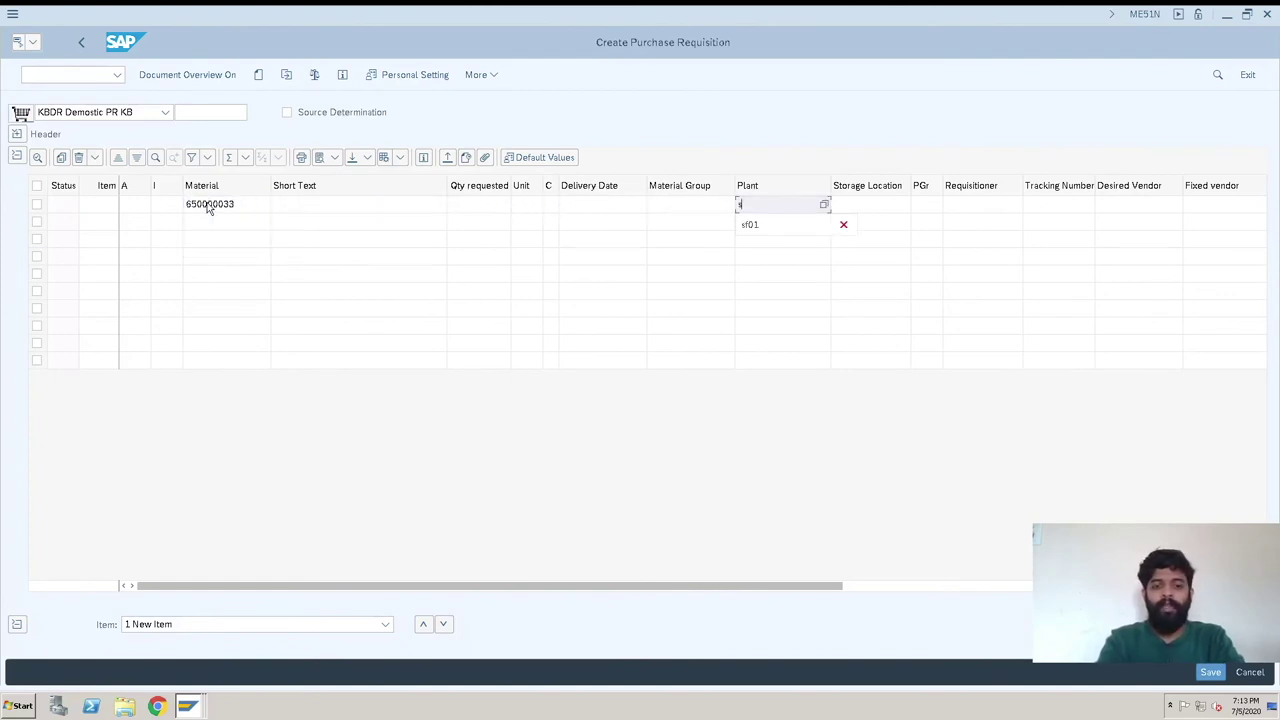
pyautogui.write('f01')
pyautogui.press('Return')
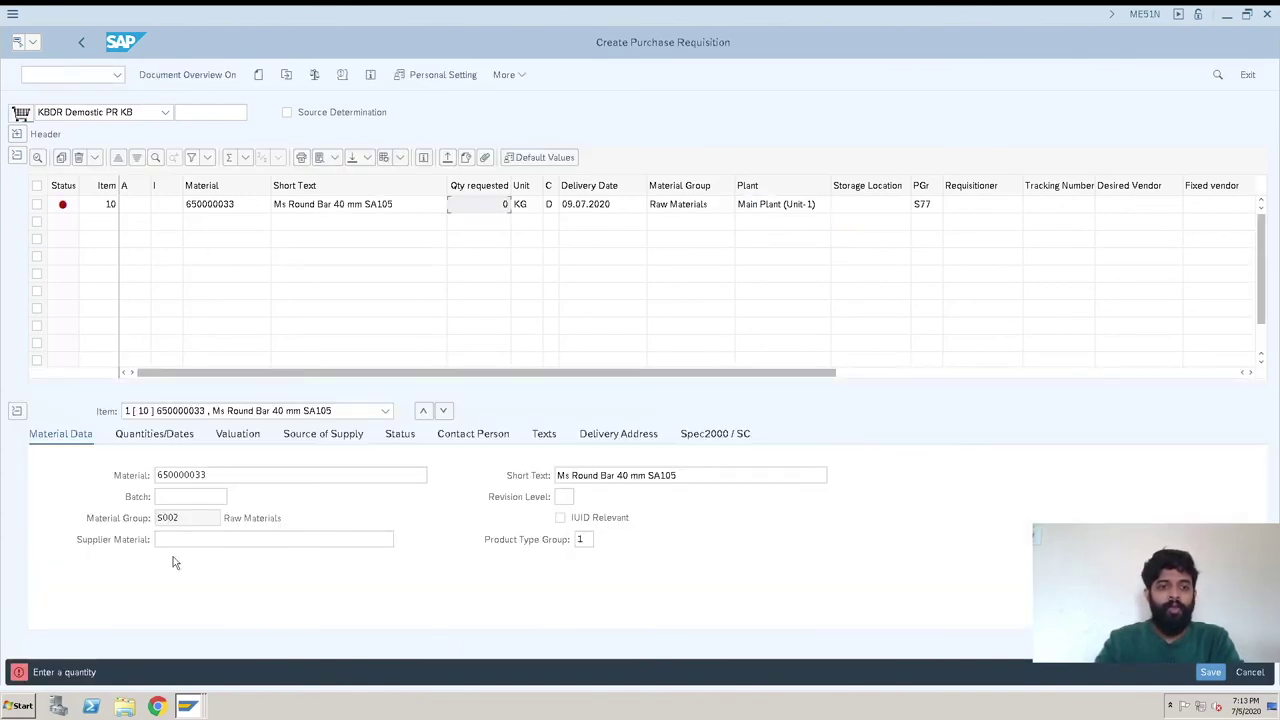
# Set the requested quantity of item 10 to 10 KG
pyautogui.click(479, 205)
pyautogui.write('10')
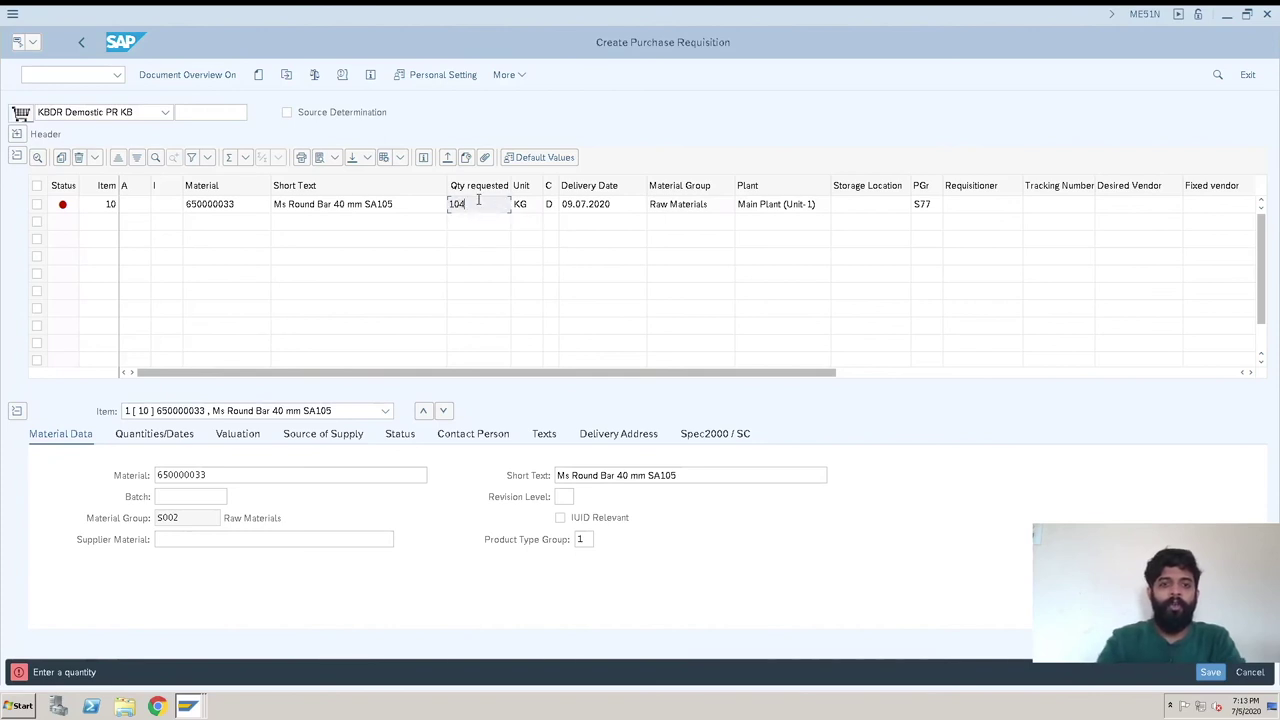
pyautogui.press('Tab')
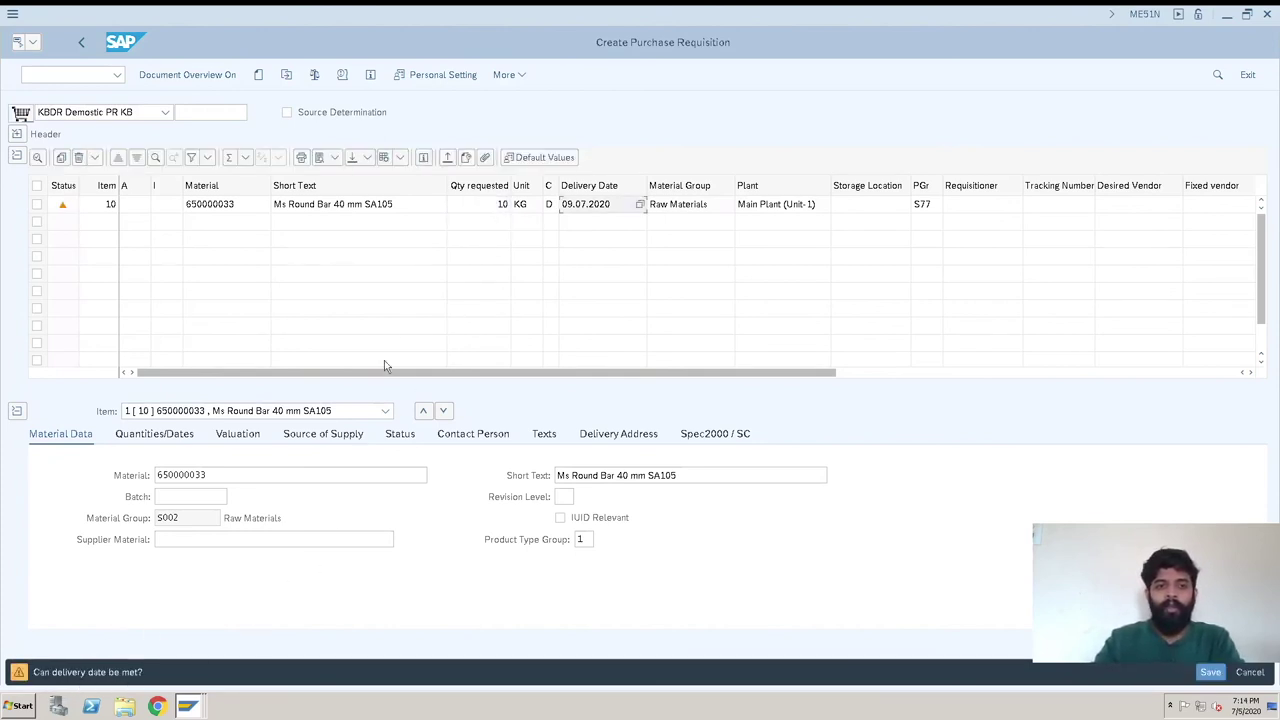
# Review the messages for item 10, close them and save the purchase requisition
pyautogui.click(62, 206)
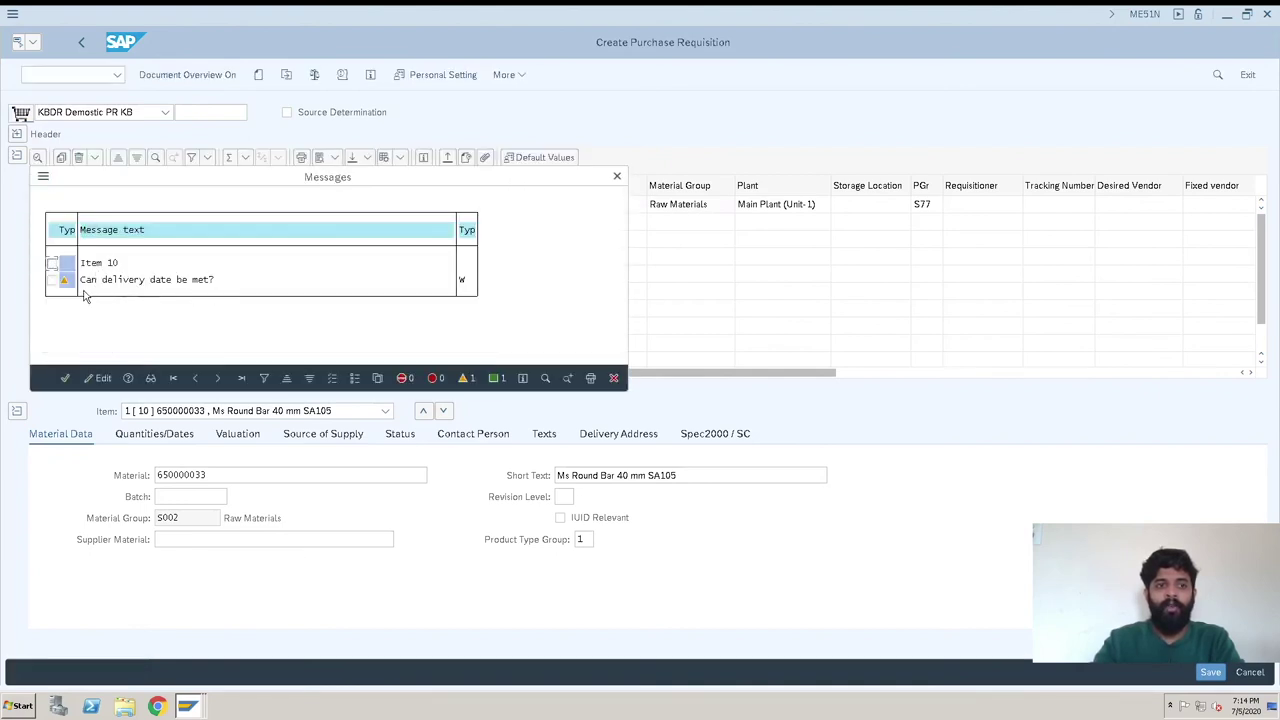
pyautogui.click(617, 176)
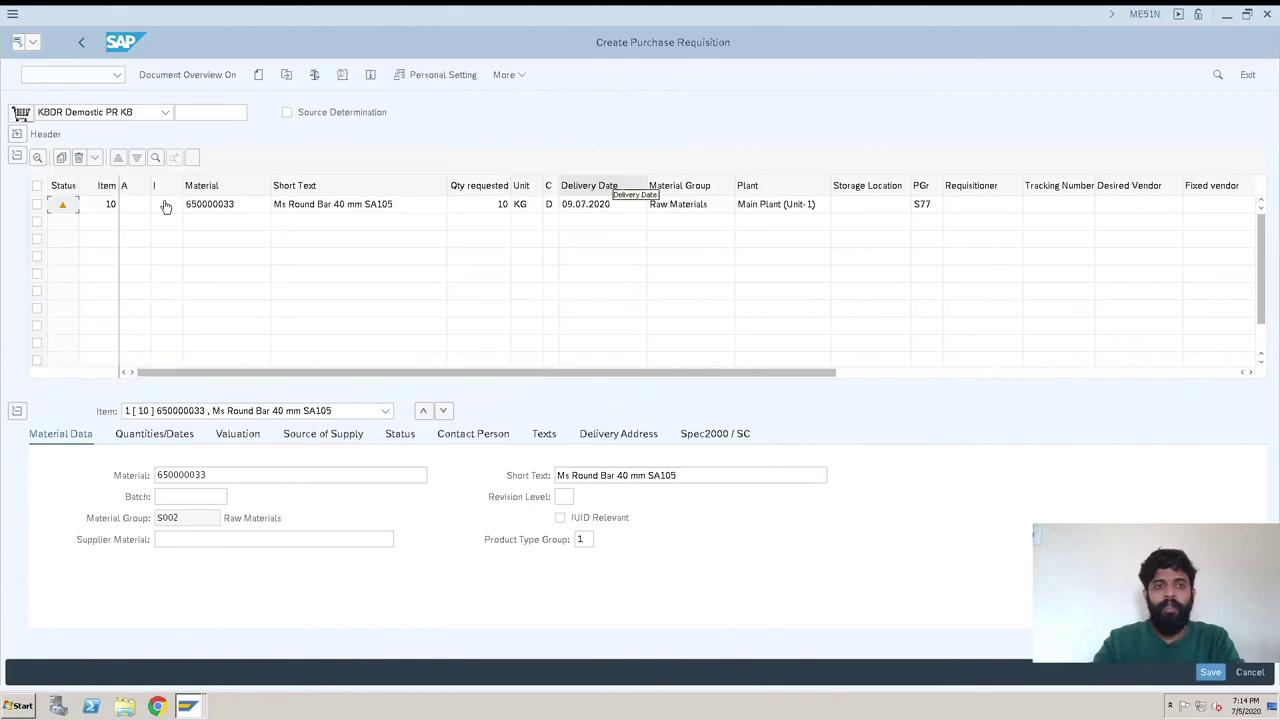
pyautogui.click(1208, 676)
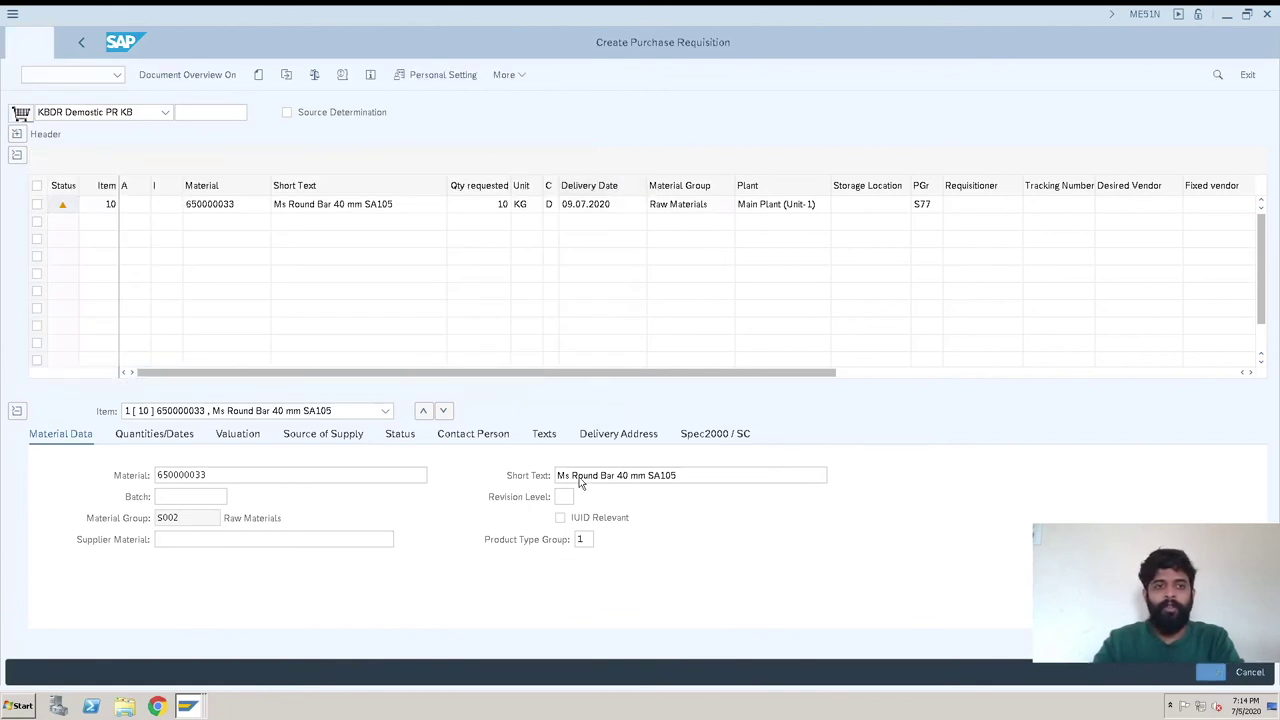